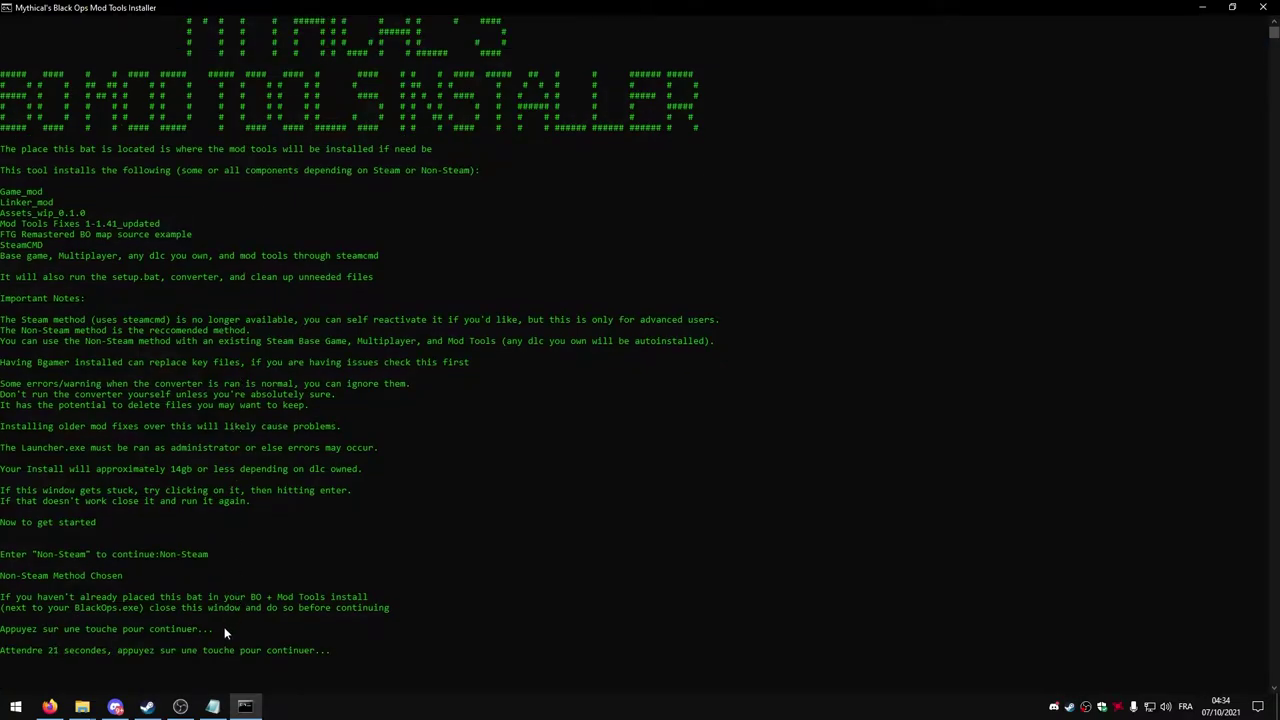
Continue the Non-Steam installation of the Black Ops mod tools and exit the installer once it is done
key(Return)
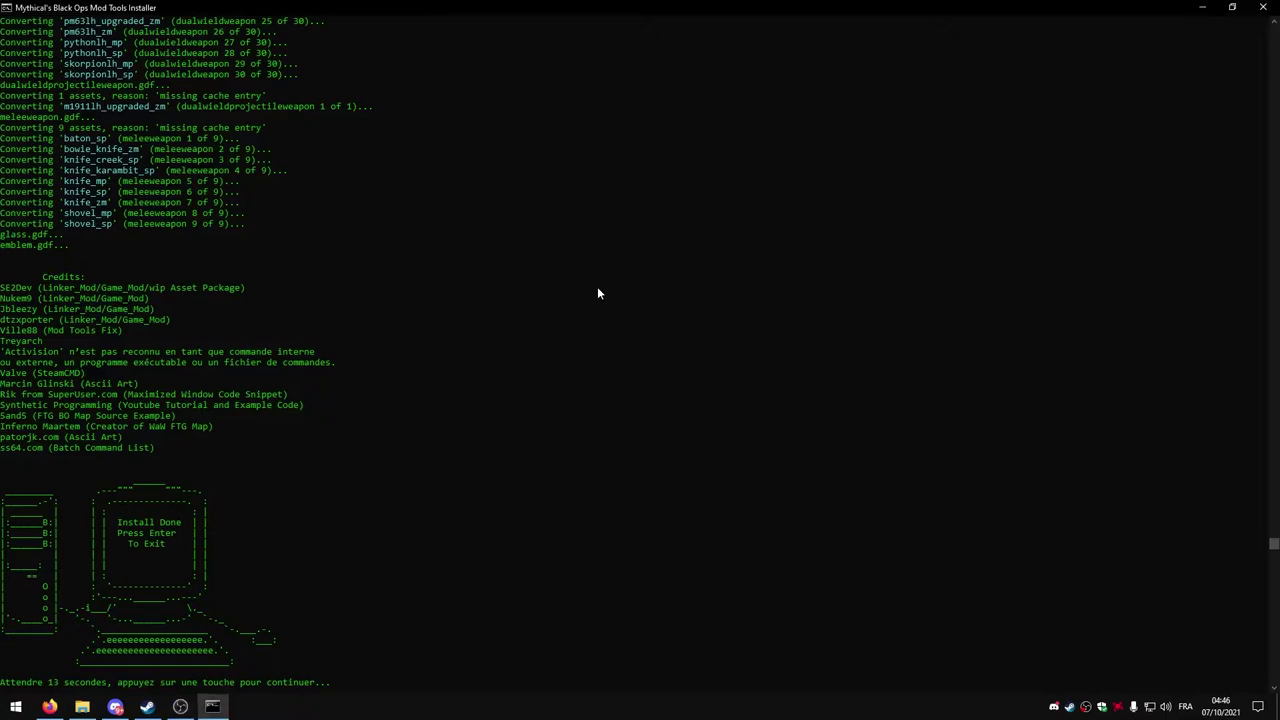
key(Return)
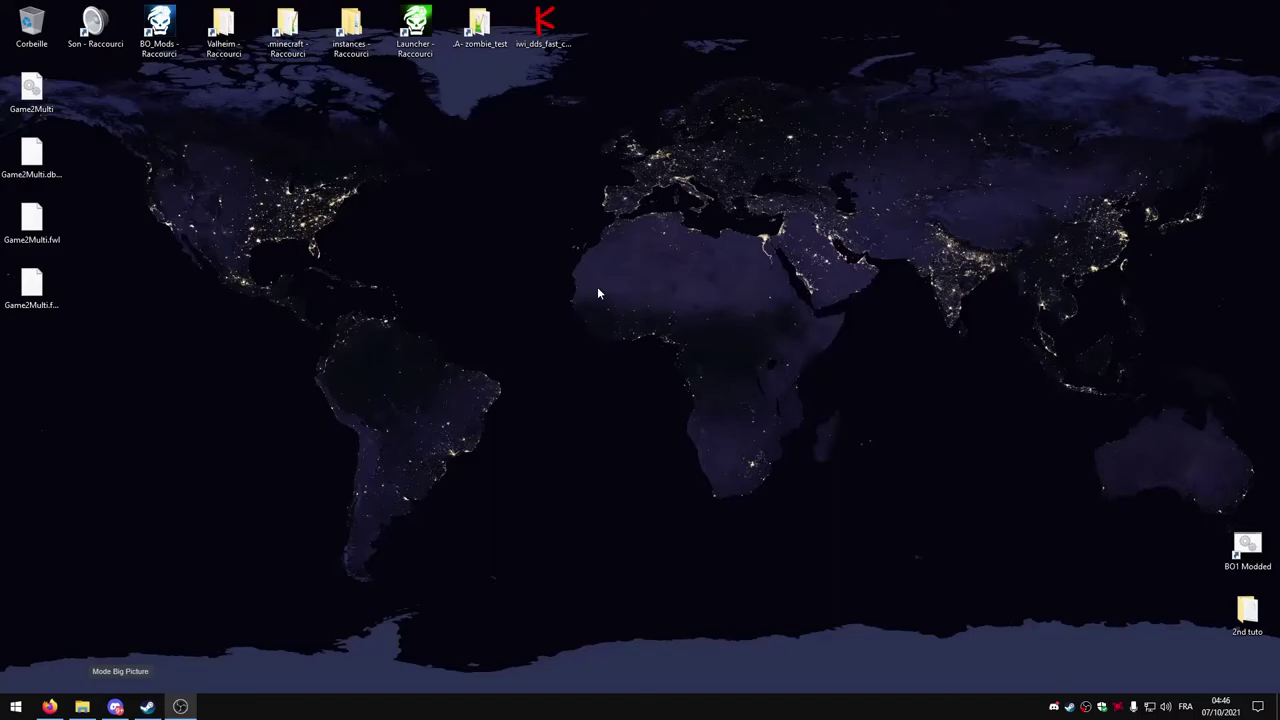
Create a desktop shortcut to the Launcher application from the bin folder of Call of Duty Black Ops
click(84, 706)
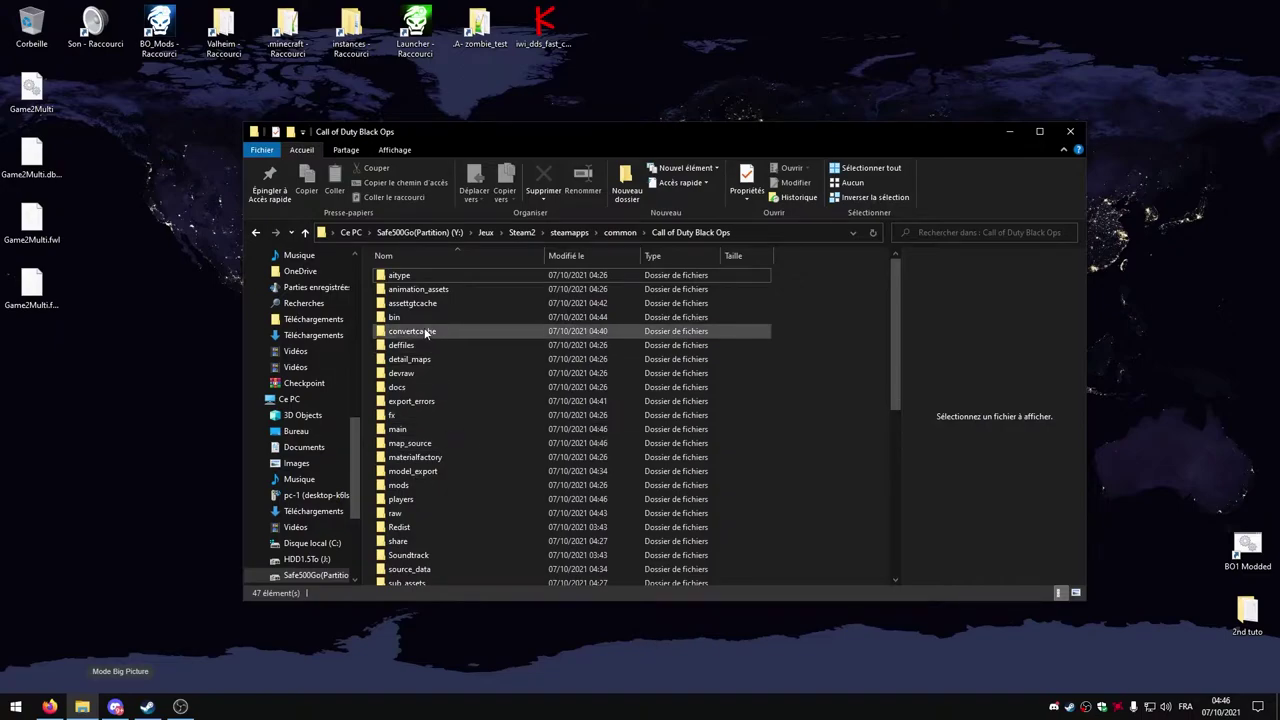
double_click(407, 318)
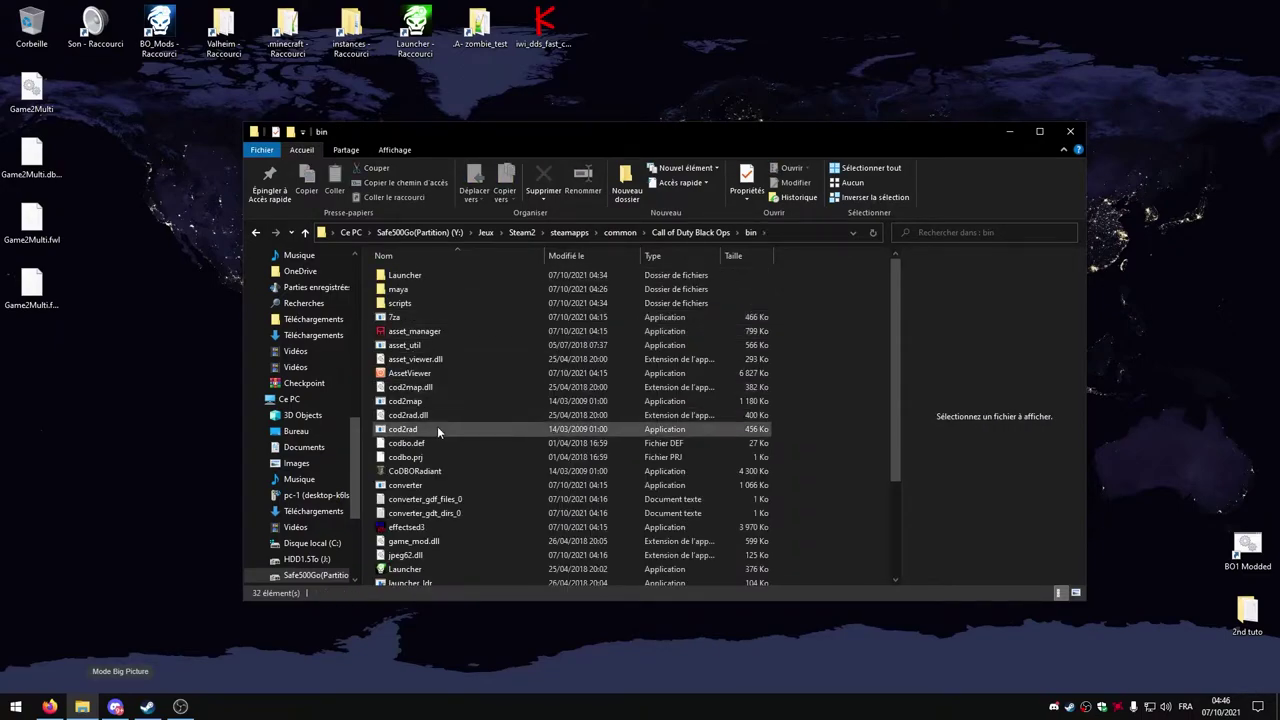
scroll(437, 426, down, 2)
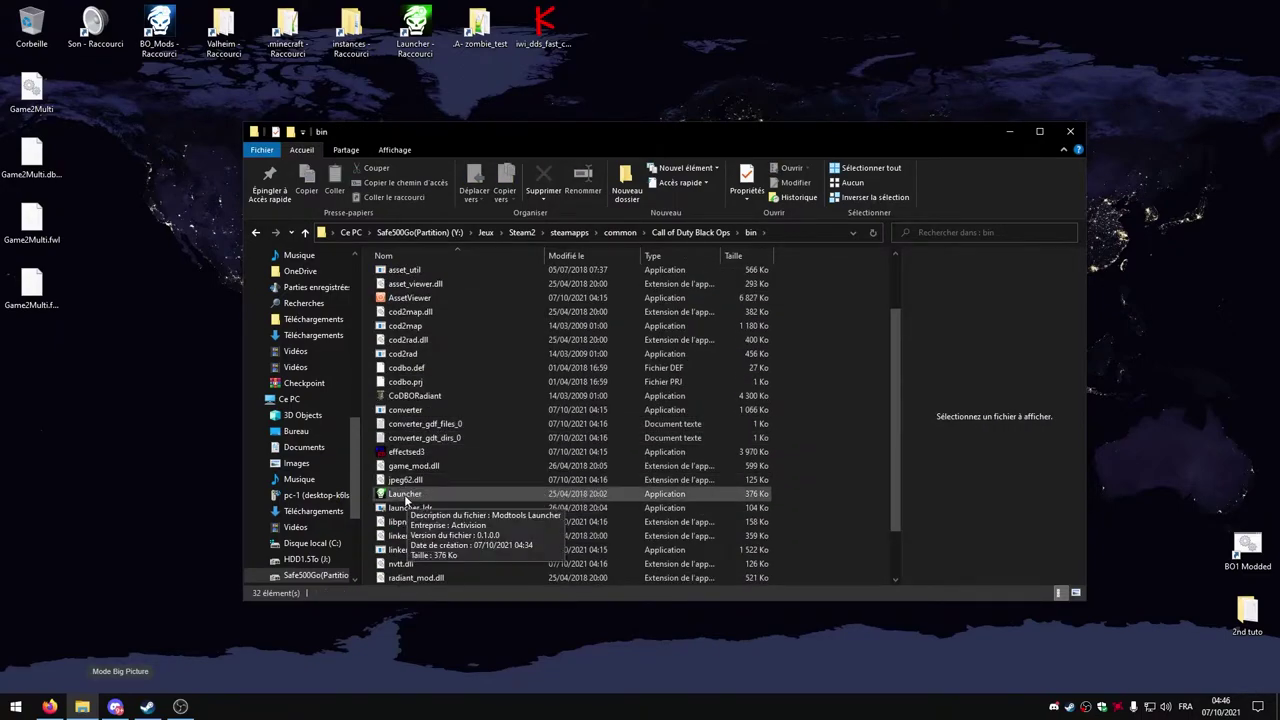
click(402, 493)
right_click(401, 492)
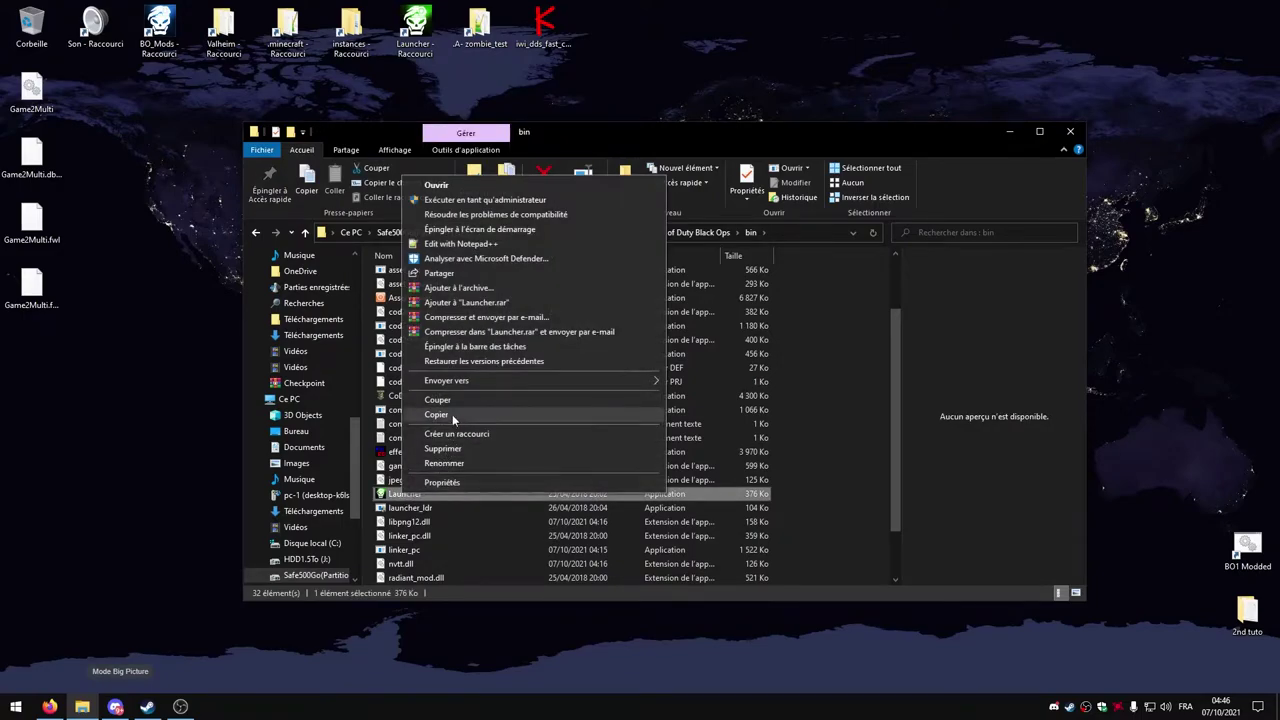
click(452, 414)
right_click(982, 92)
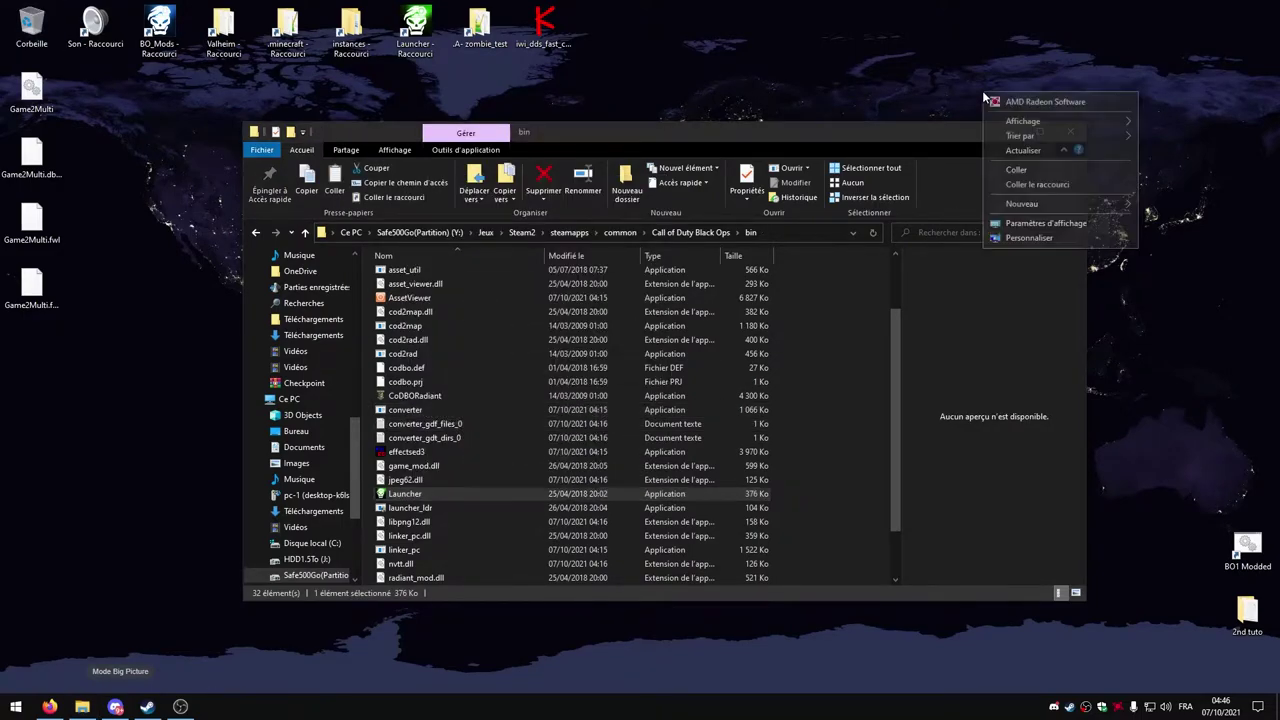
click(1035, 178)
Move the BO1 Modded shortcut beside the new Launcher shortcut and run that Launcher shortcut as administrator
drag(965, 134, 744, 262)
drag(1250, 555, 1070, 52)
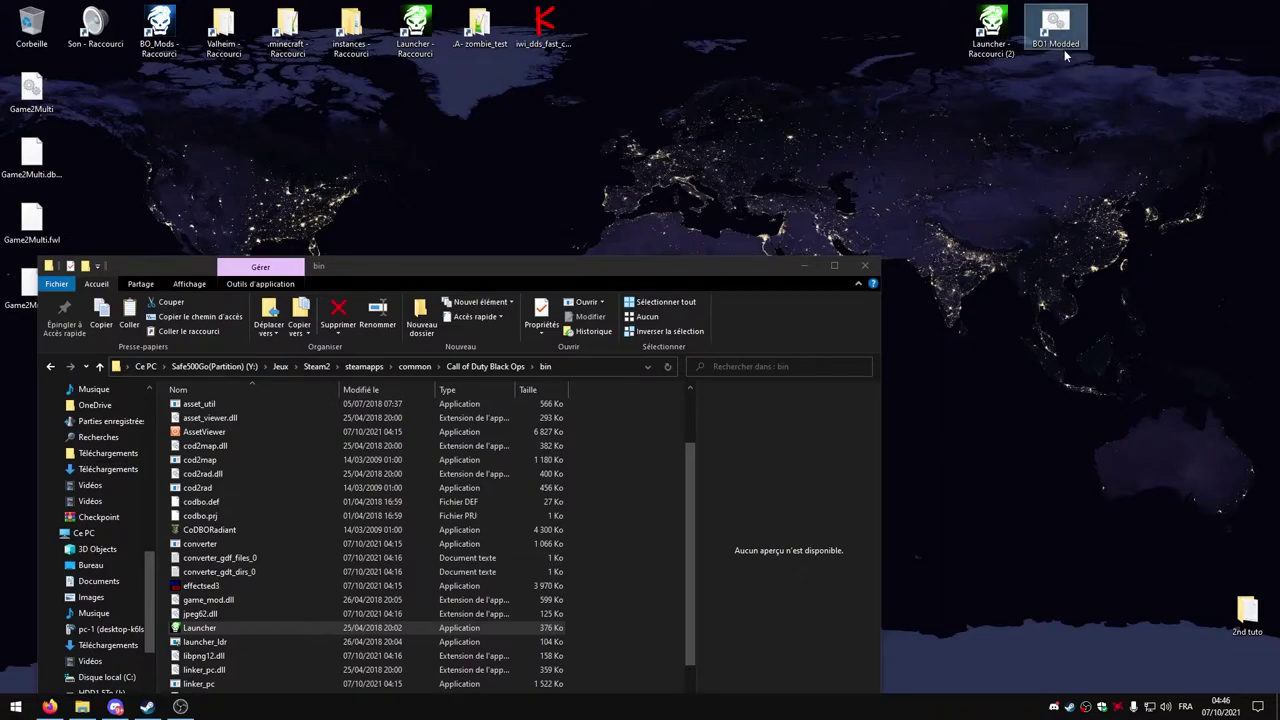
right_click(989, 47)
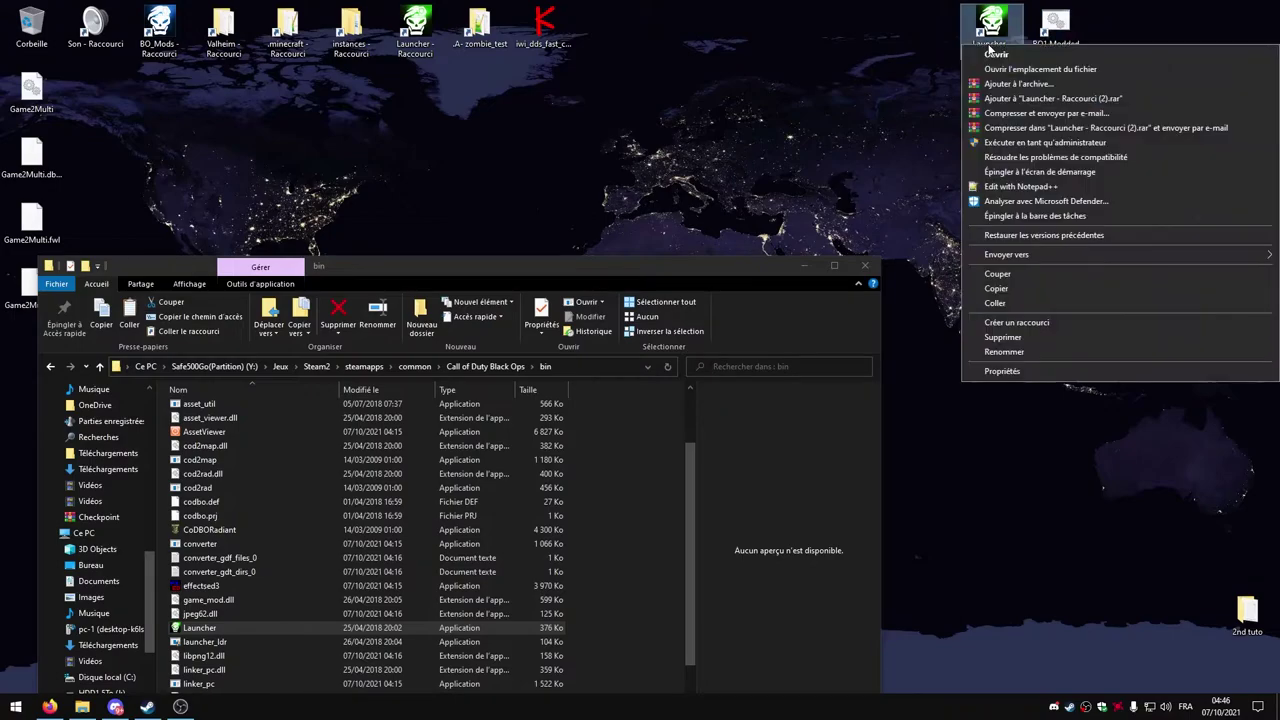
click(1003, 144)
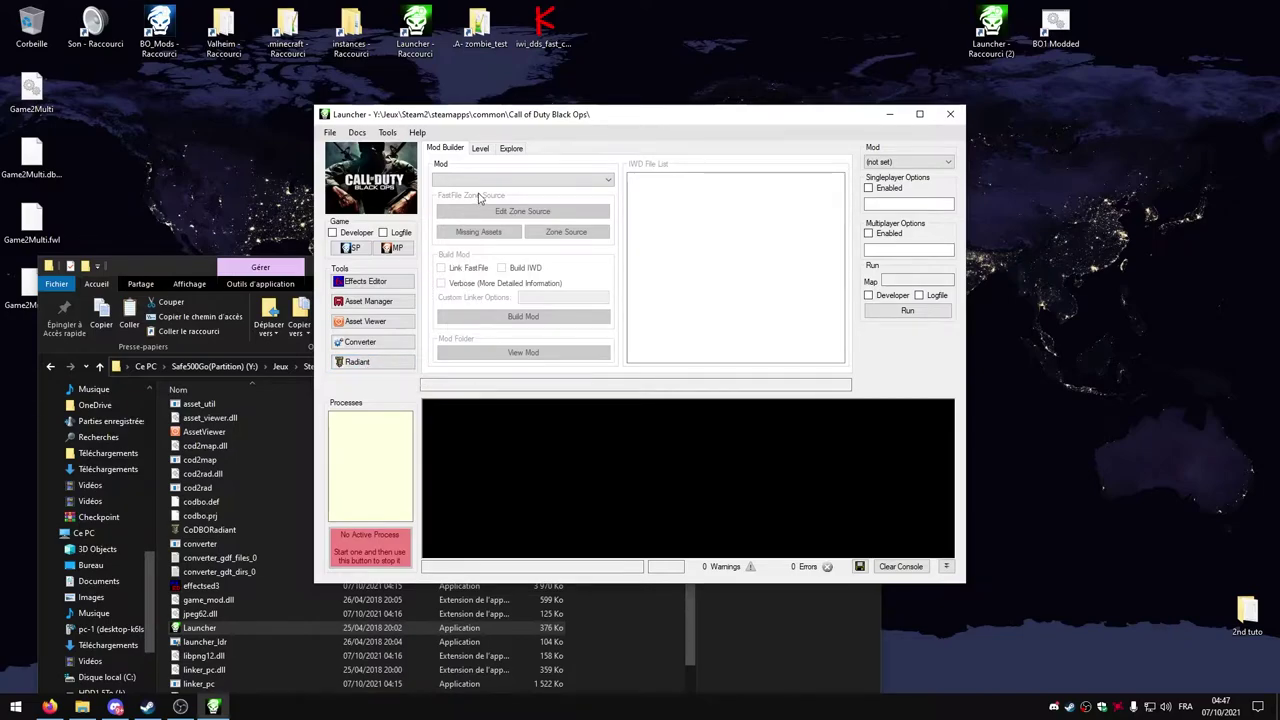
drag(578, 116, 531, 117)
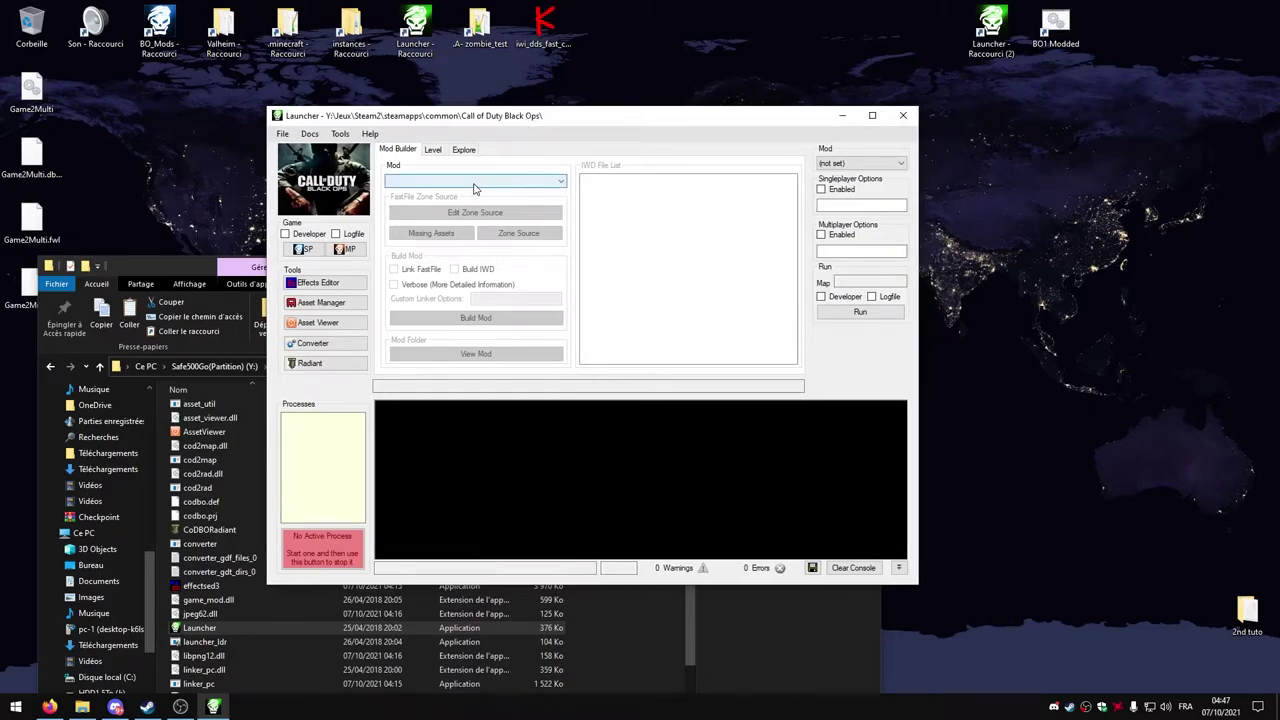
Check which mods are available in the Mod Builder and list the levels of type Singleplayer
click(473, 188)
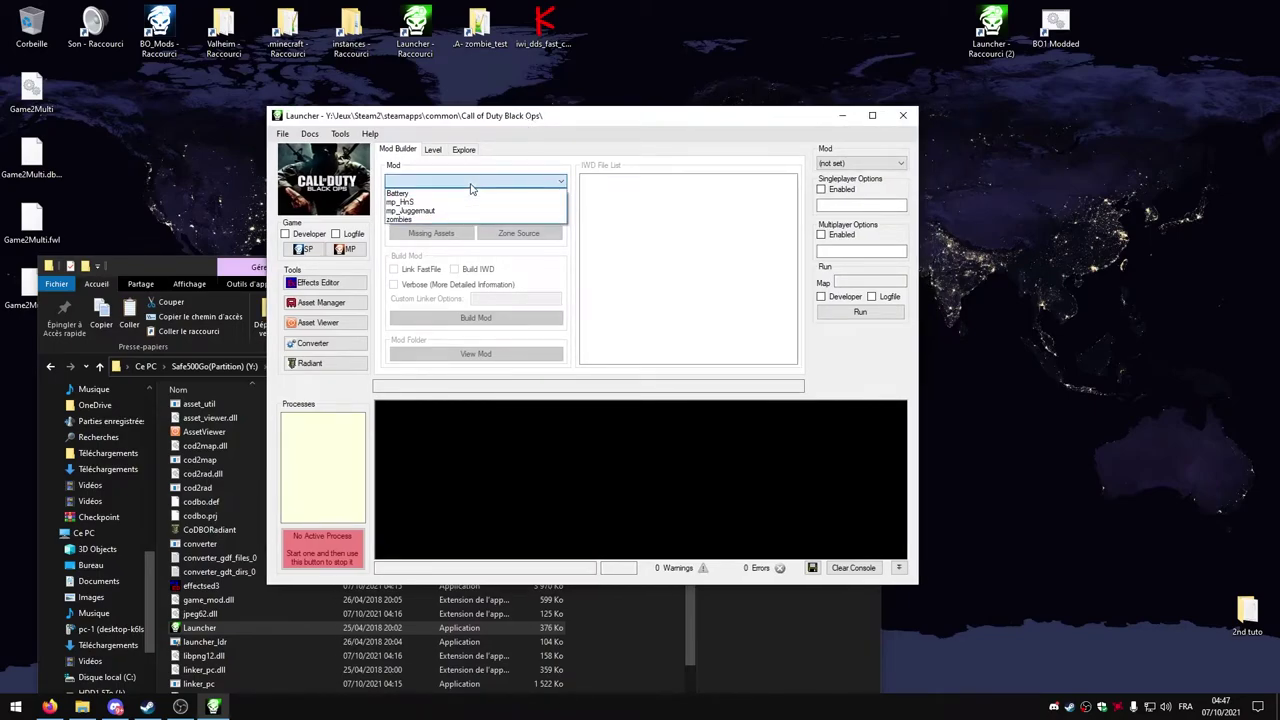
click(473, 188)
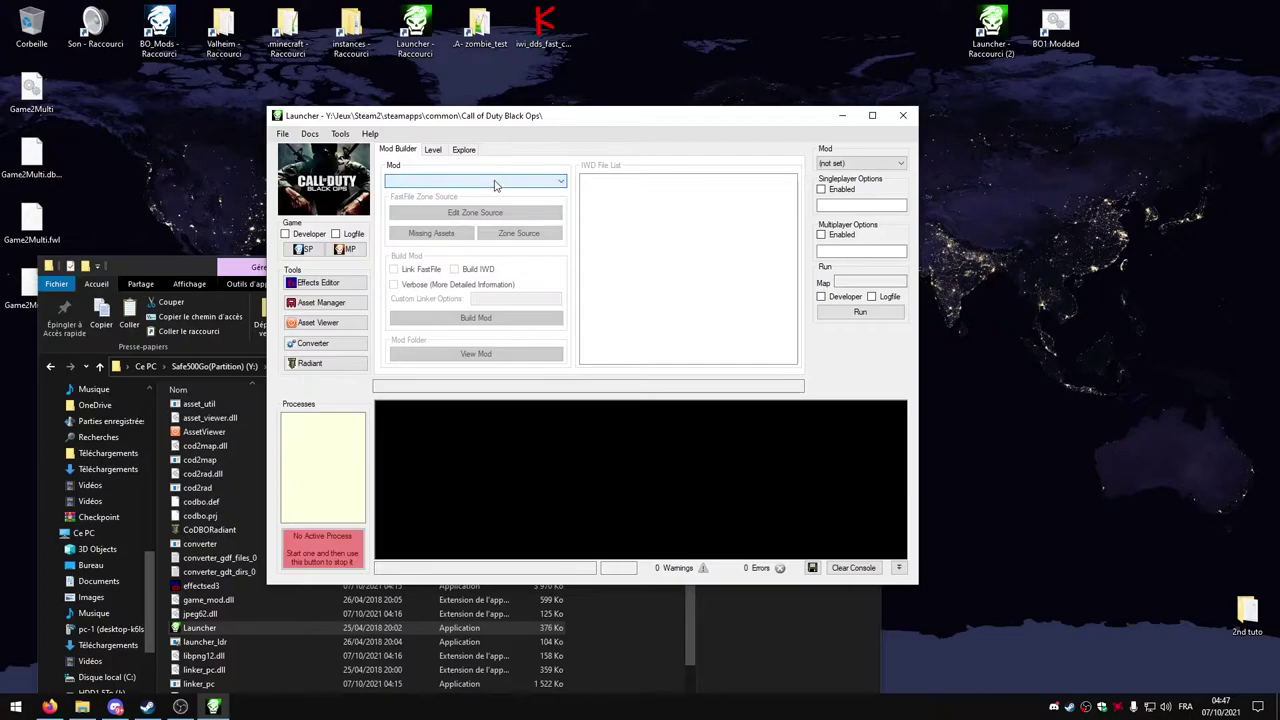
click(442, 152)
click(444, 168)
click(446, 180)
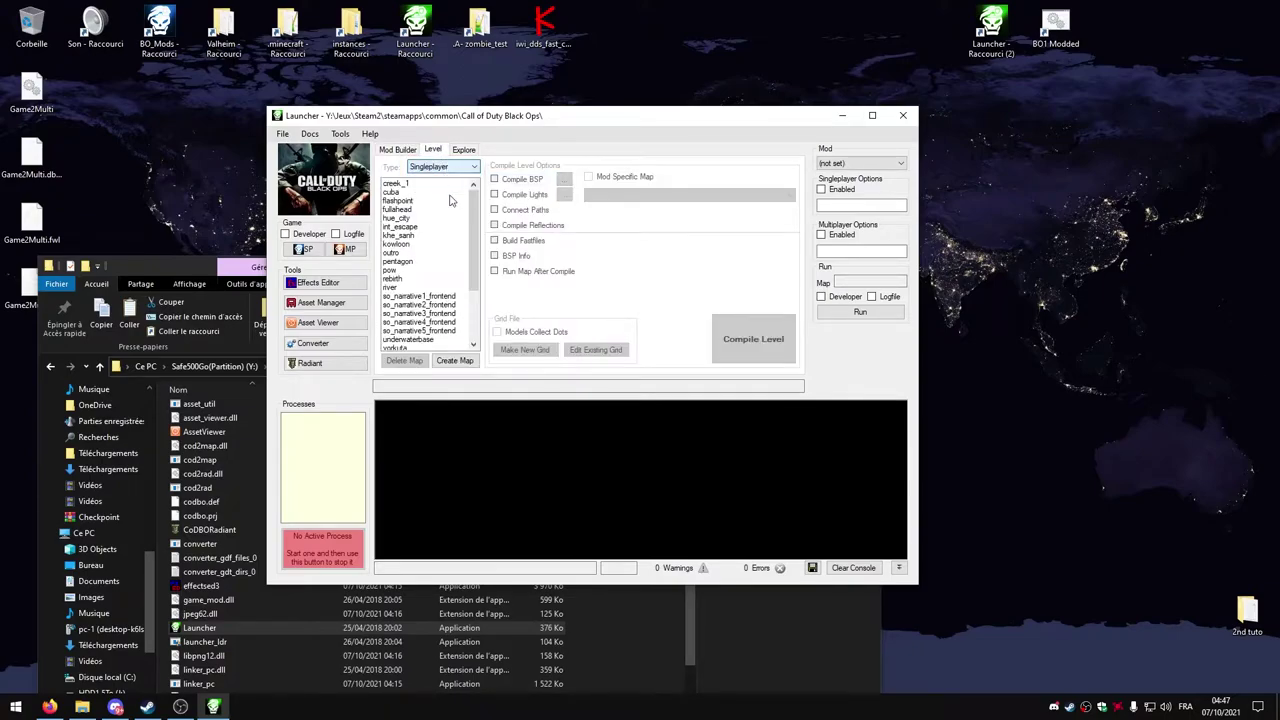
Create a new map named zombie_tuto from the Zombiemode template
click(455, 361)
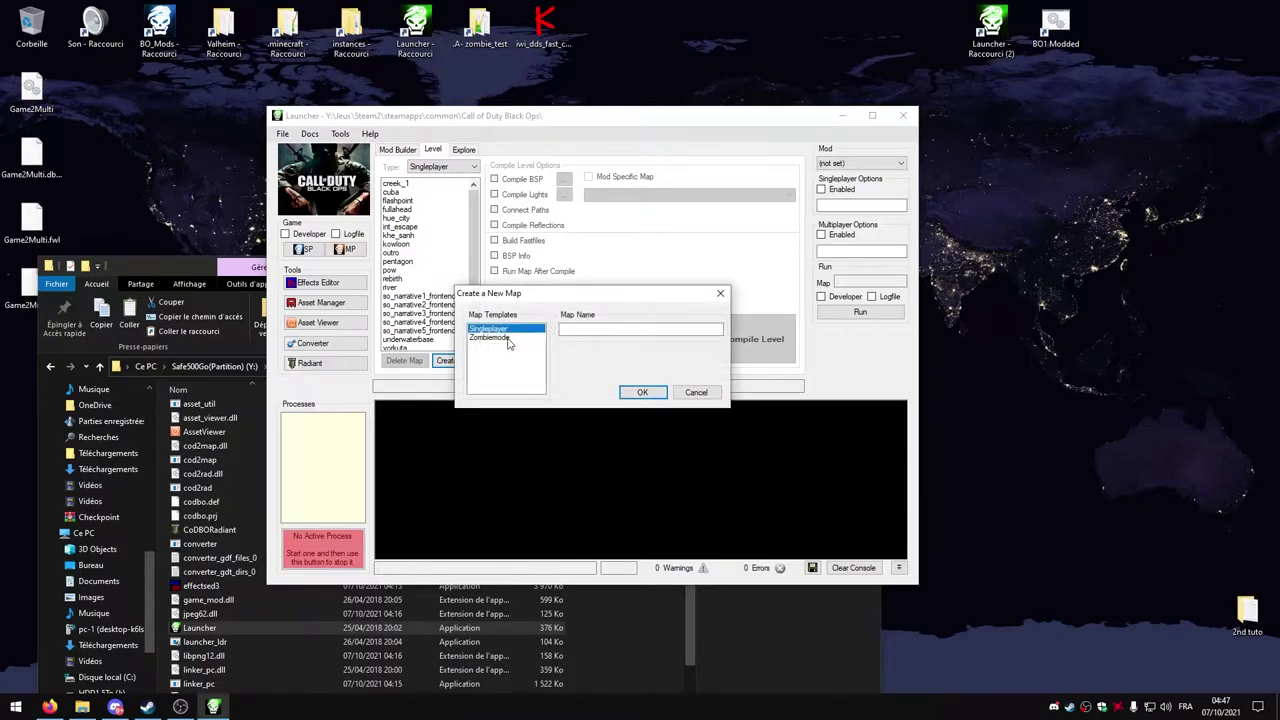
click(500, 337)
click(570, 330)
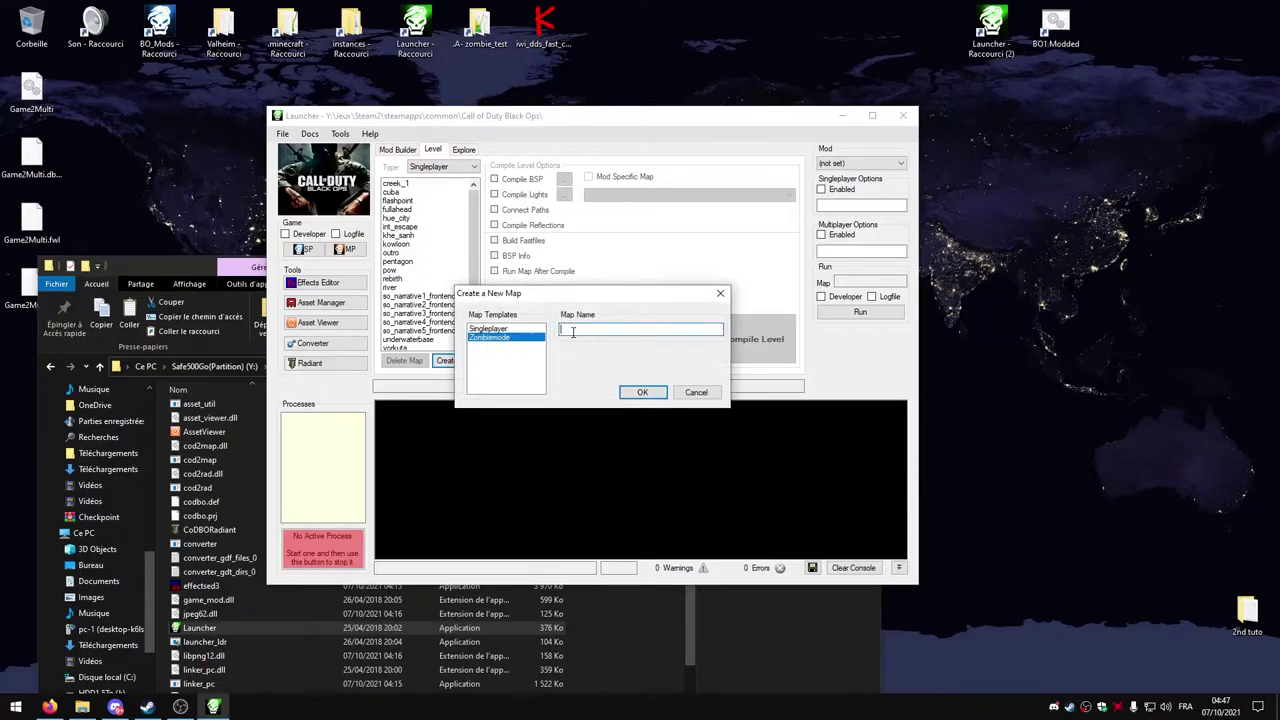
text(zombie_tuto)
click(641, 393)
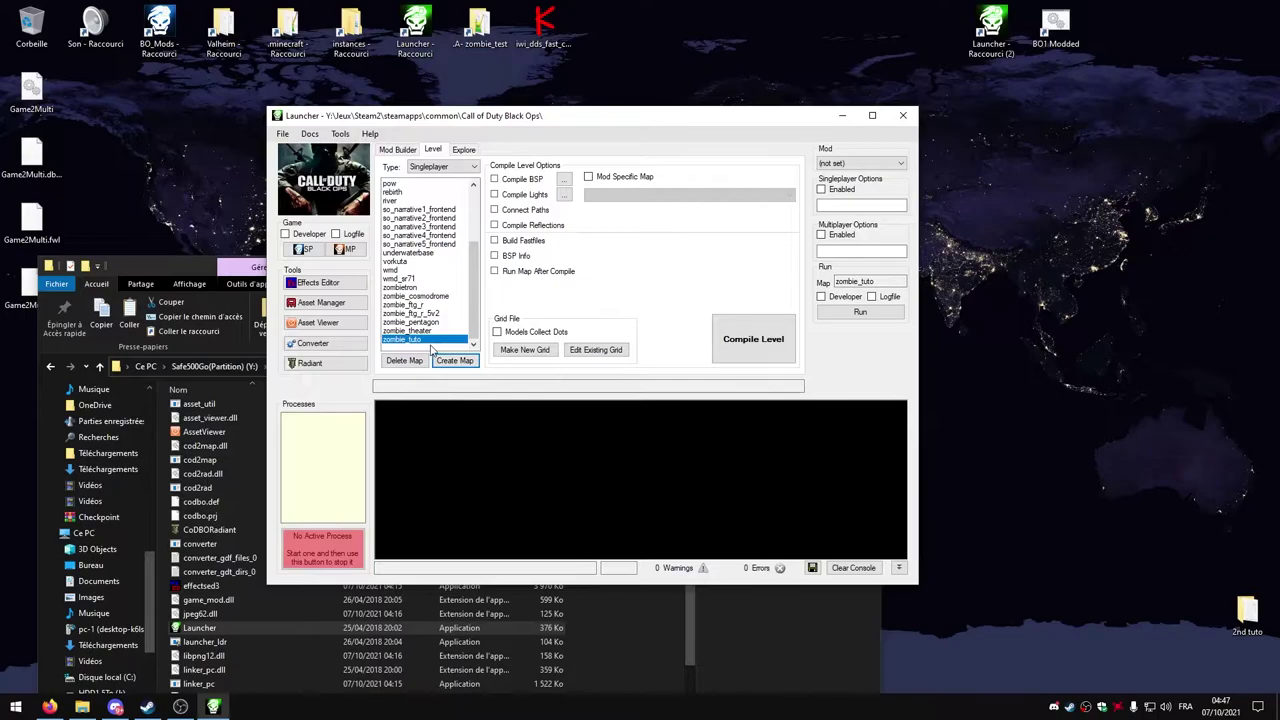
Enable Compile BSP, Compile Lights, Connect Paths, Compile Reflections and Build Fastfiles for zombie_tuto, and make it a mod-specific map for zombies
click(512, 180)
click(512, 211)
click(512, 226)
click(605, 177)
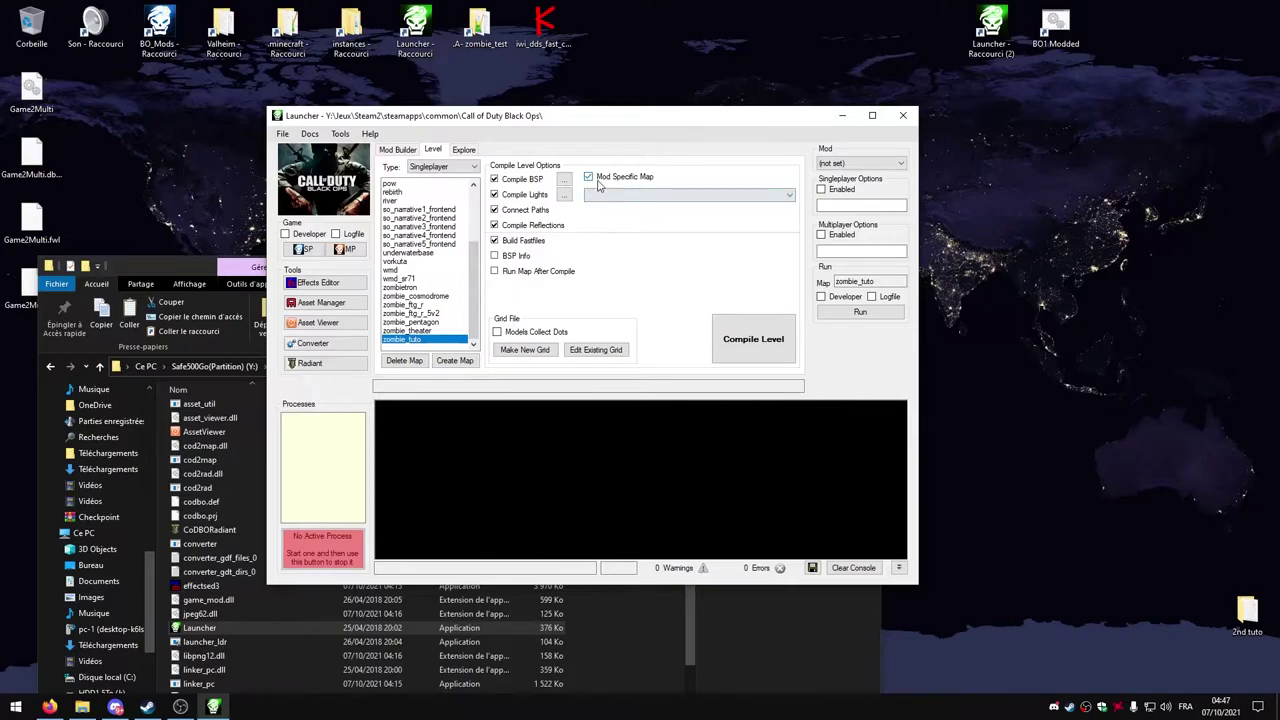
click(635, 195)
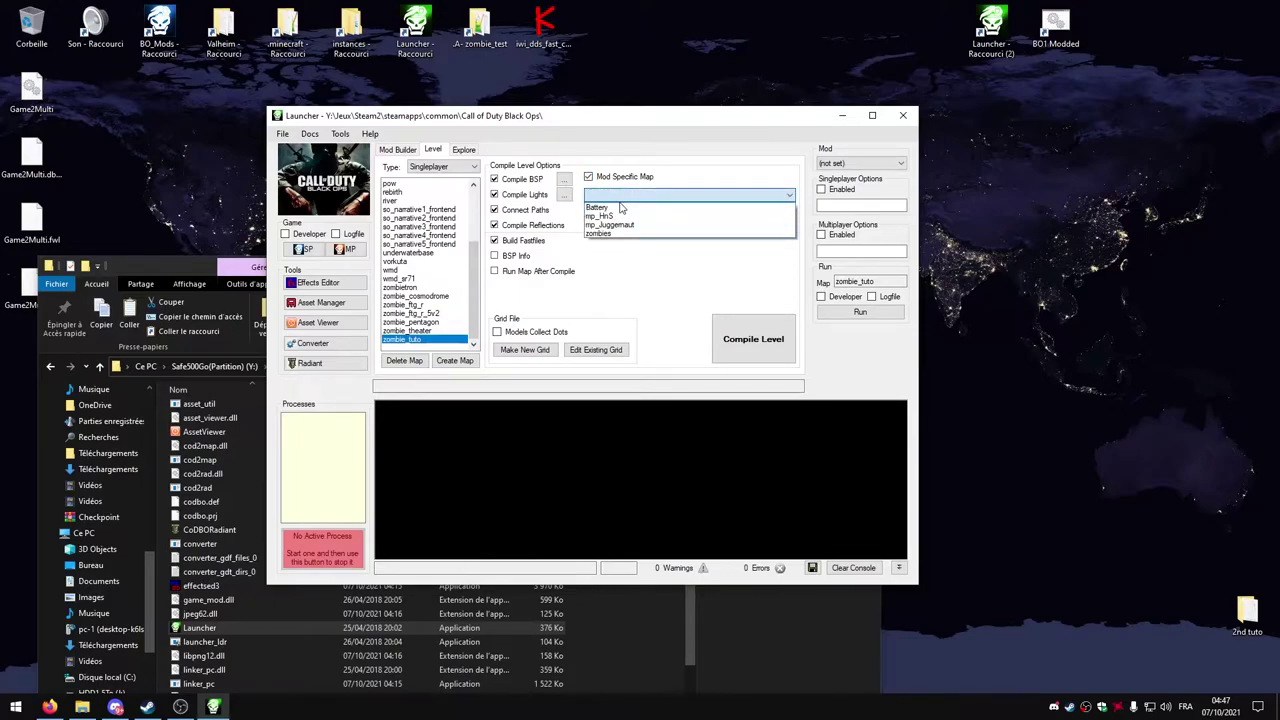
click(605, 233)
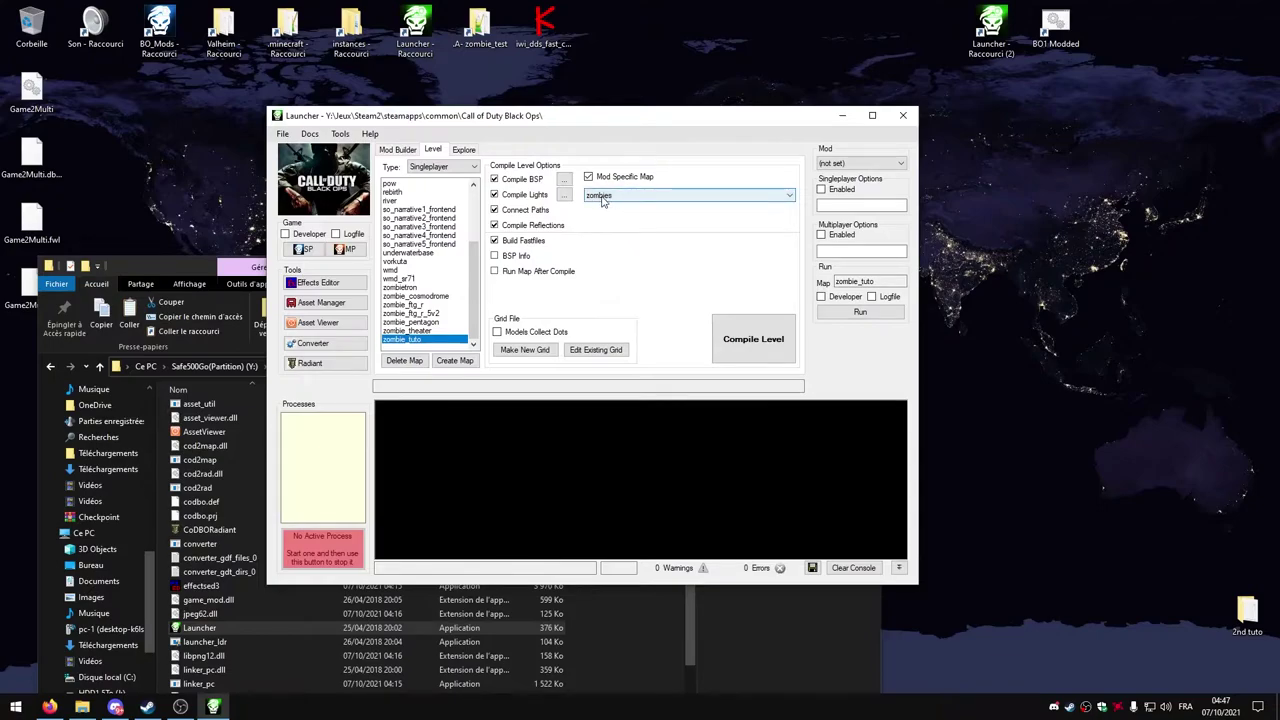
Copy the zombies folder inside the mods folder of Call of Duty Black Ops
drag(173, 265, 190, 116)
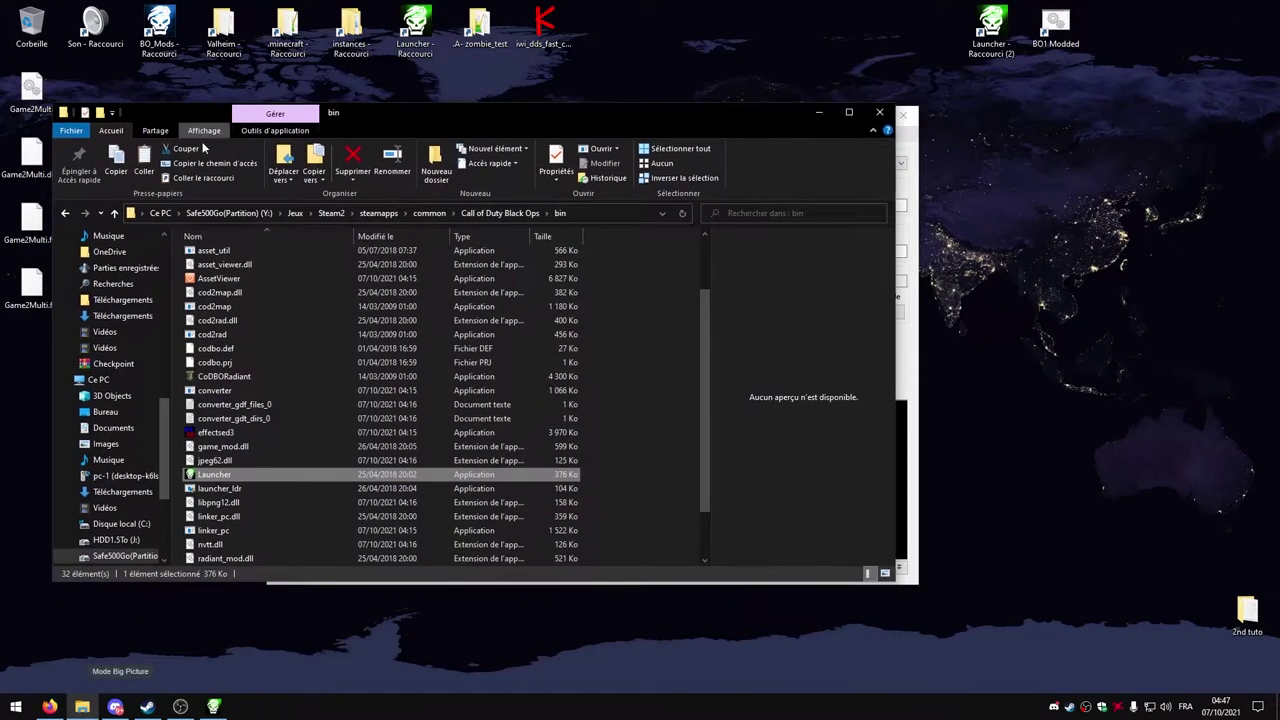
click(502, 214)
click(212, 466)
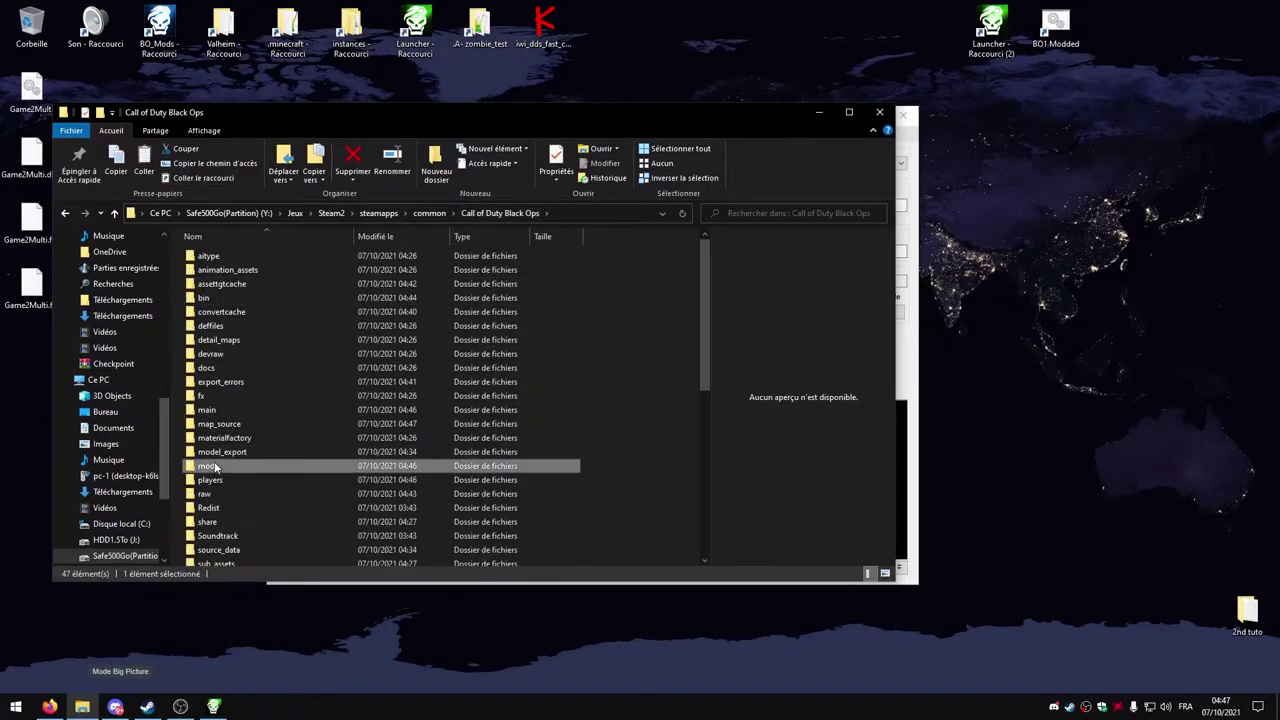
double_click(214, 466)
right_click(228, 299)
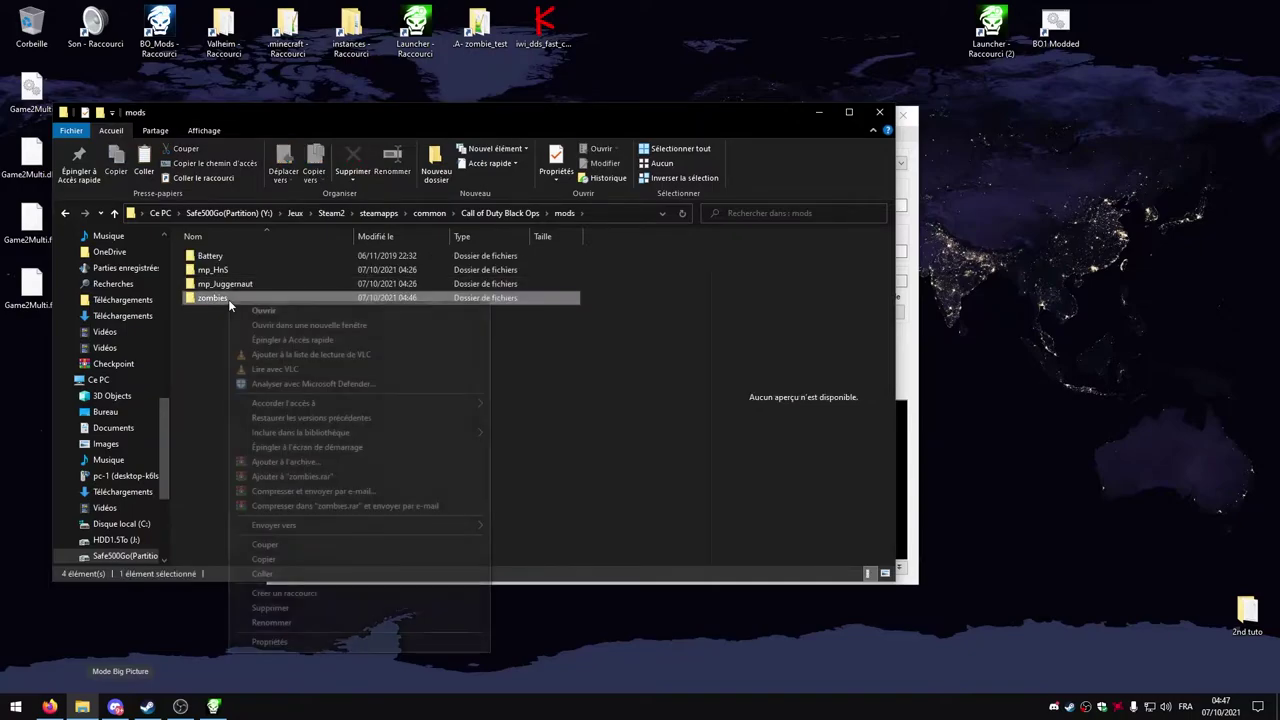
click(264, 559)
right_click(252, 396)
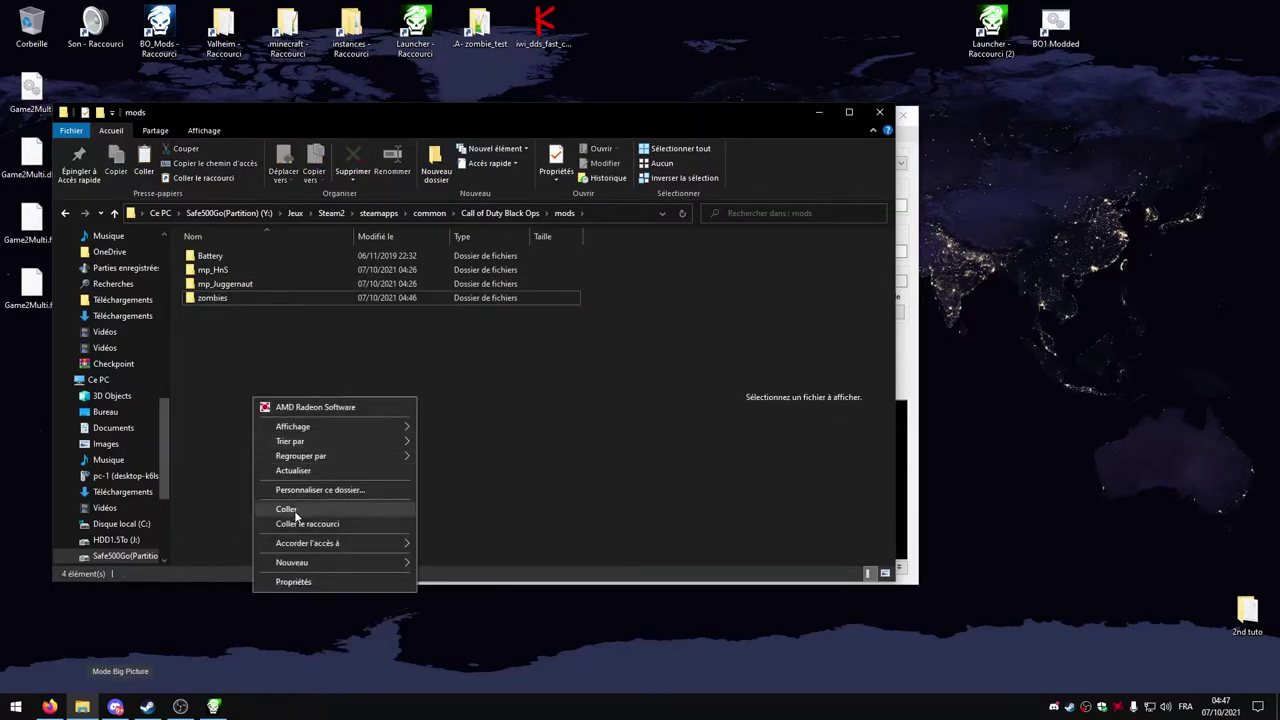
click(301, 524)
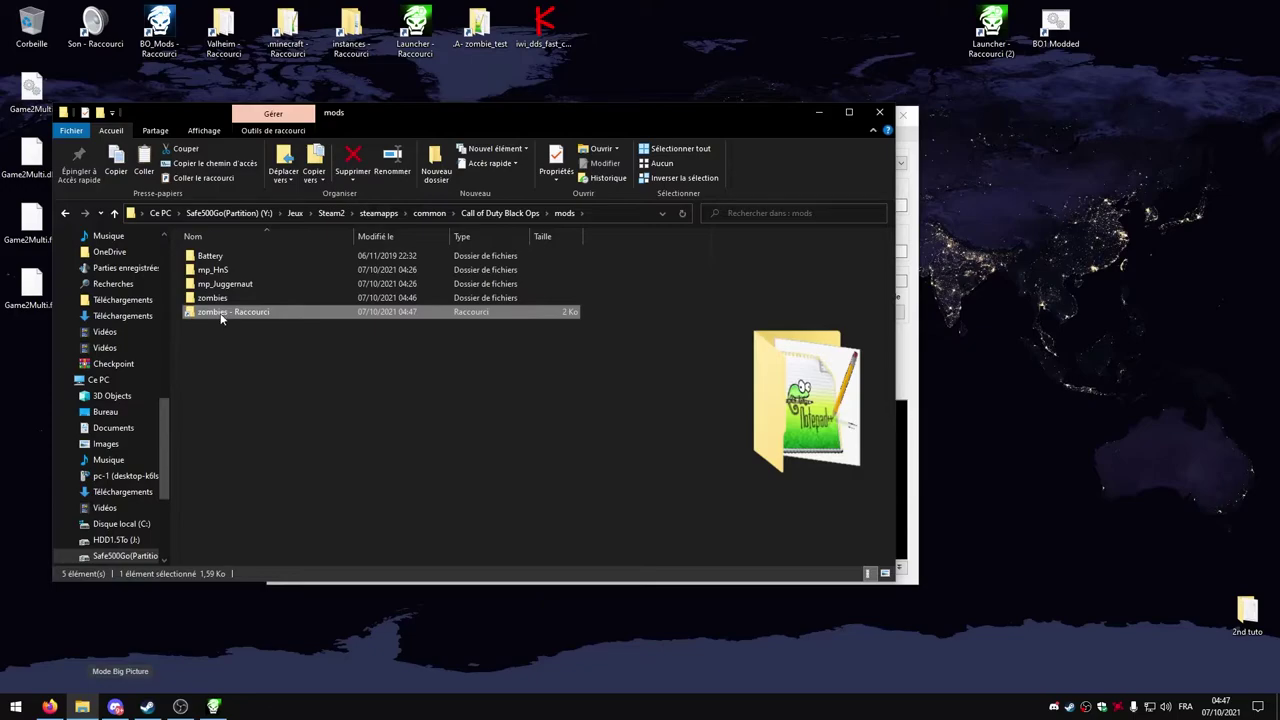
right_click(222, 318)
click(275, 622)
Paste a duplicate of the zombies folder into the mods folder and minimize the folder window
right_click(258, 382)
click(291, 488)
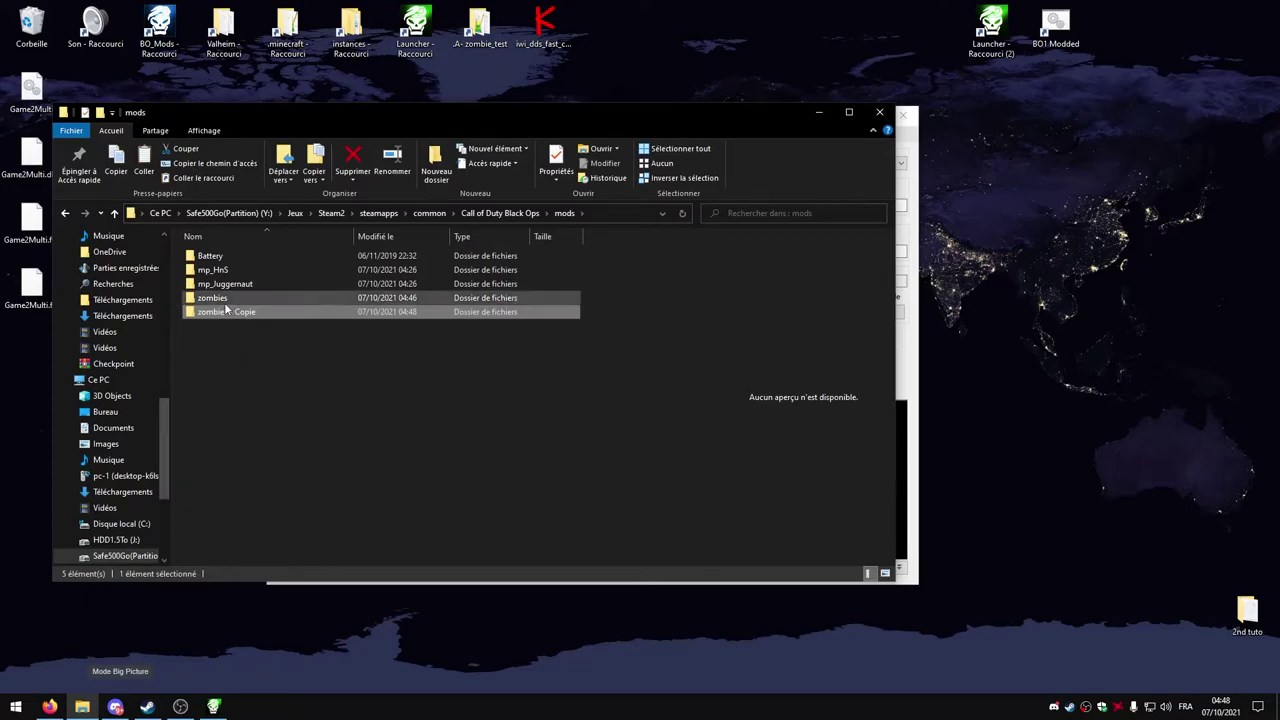
click(817, 112)
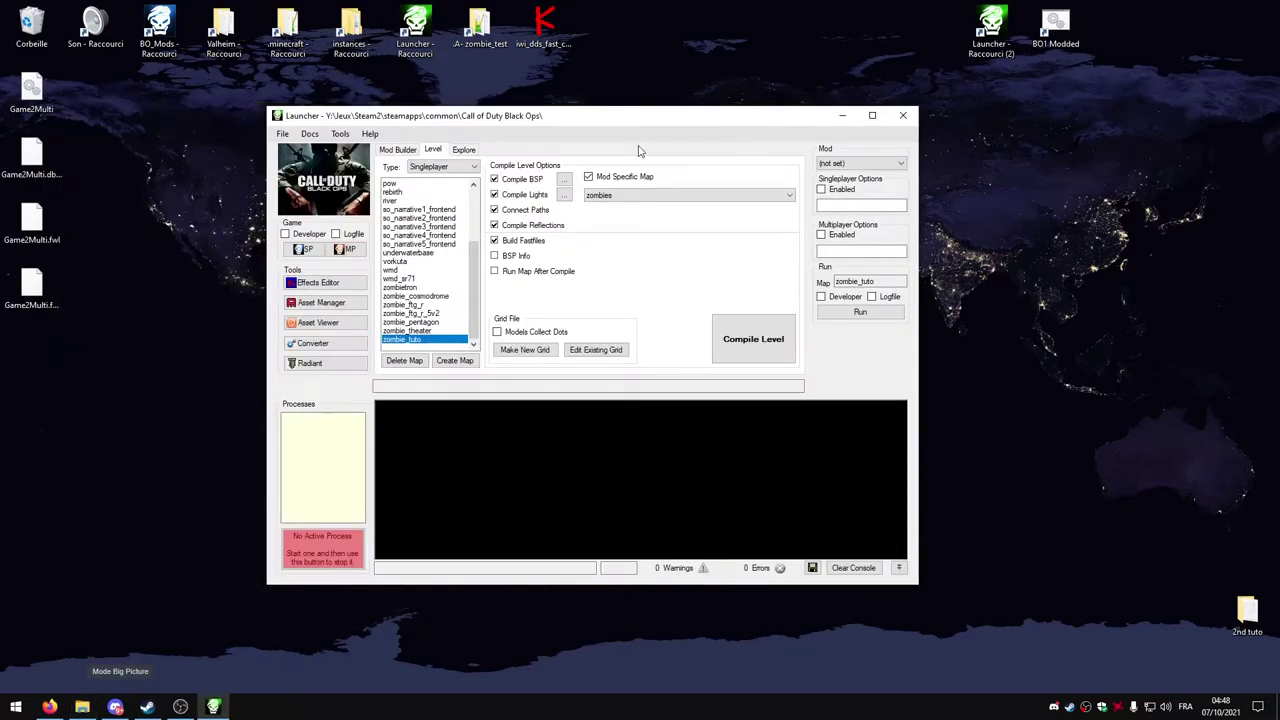
Open the zombie_tuto map for editing in Radiant, loading the codbo.prj project file from the bin folder
drag(604, 122, 576, 116)
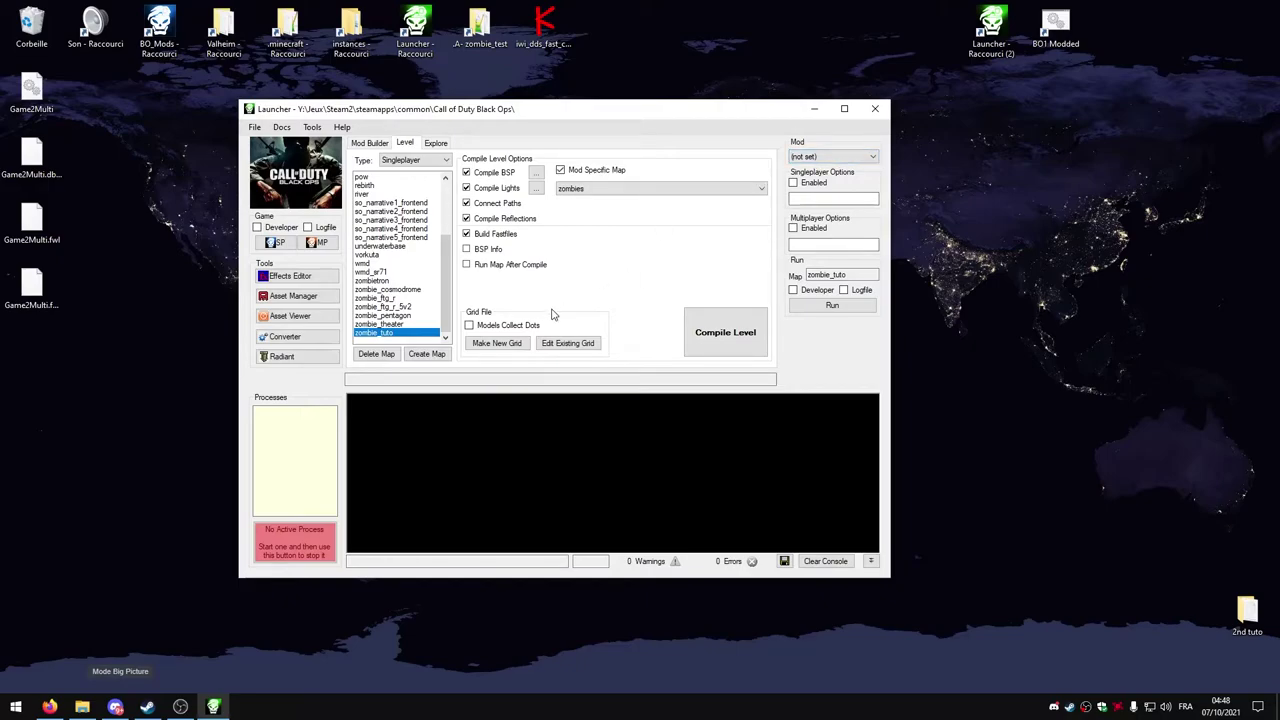
right_click(395, 339)
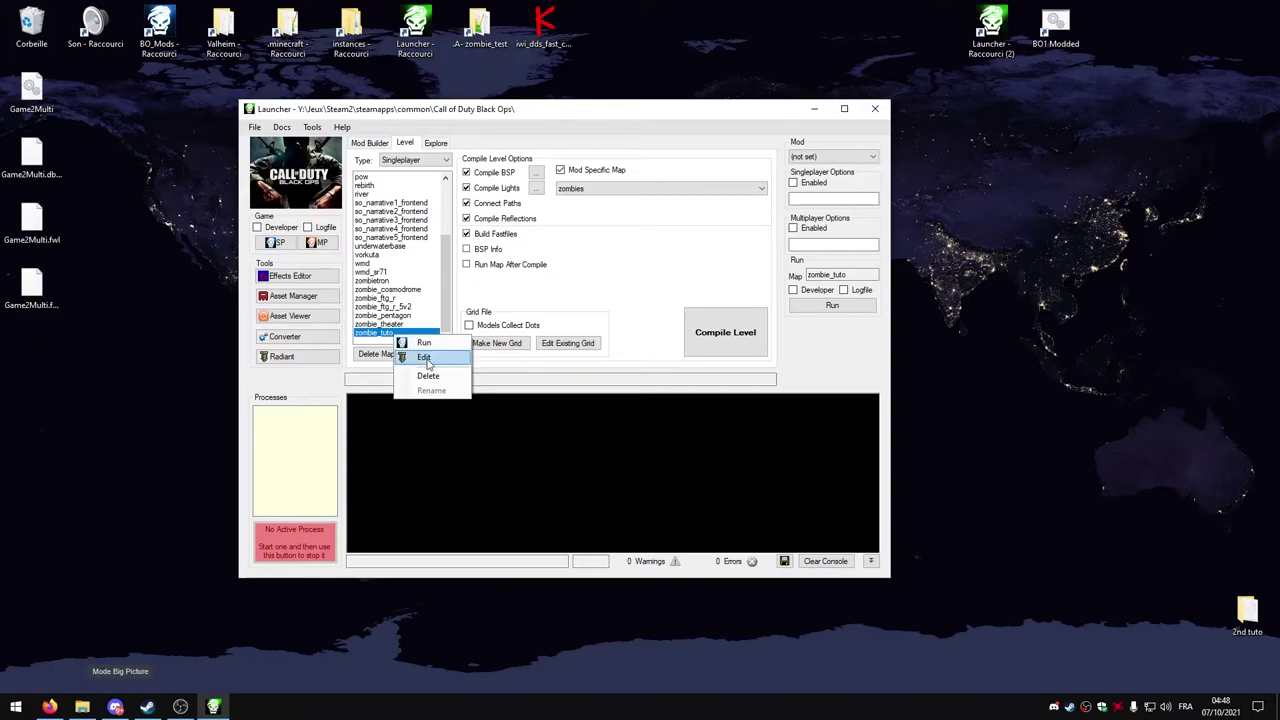
click(426, 360)
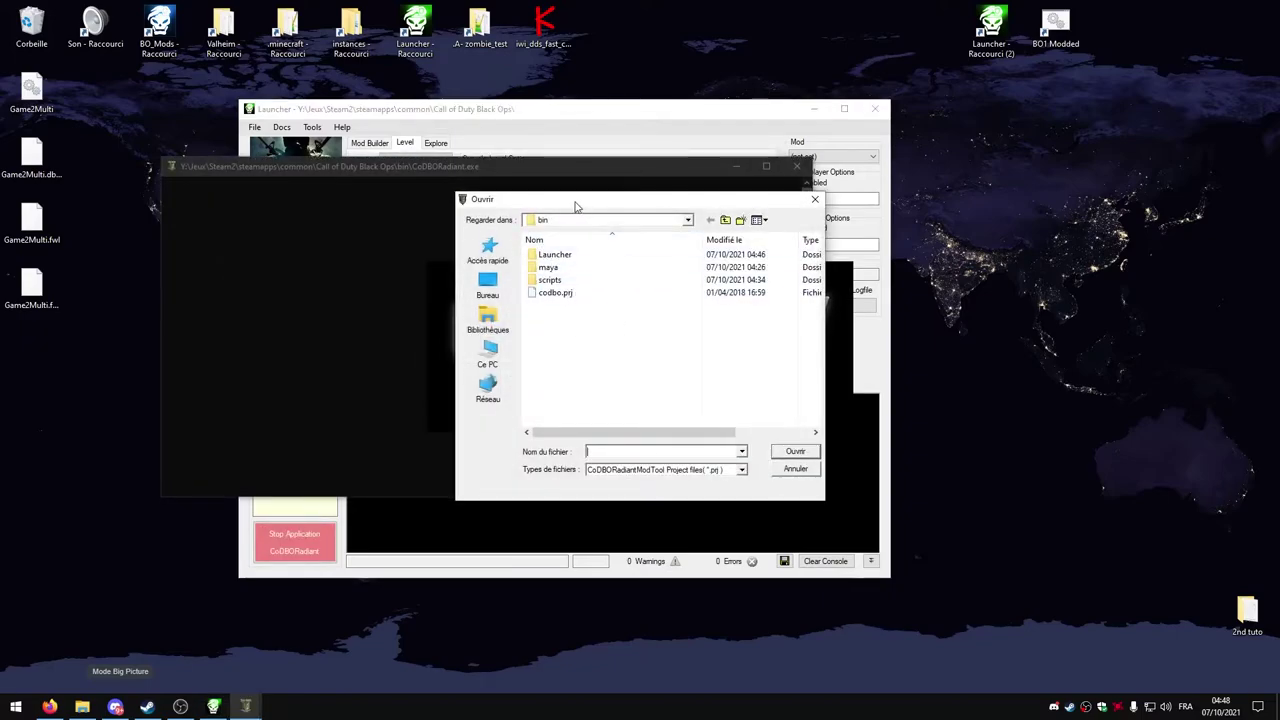
drag(576, 205, 553, 192)
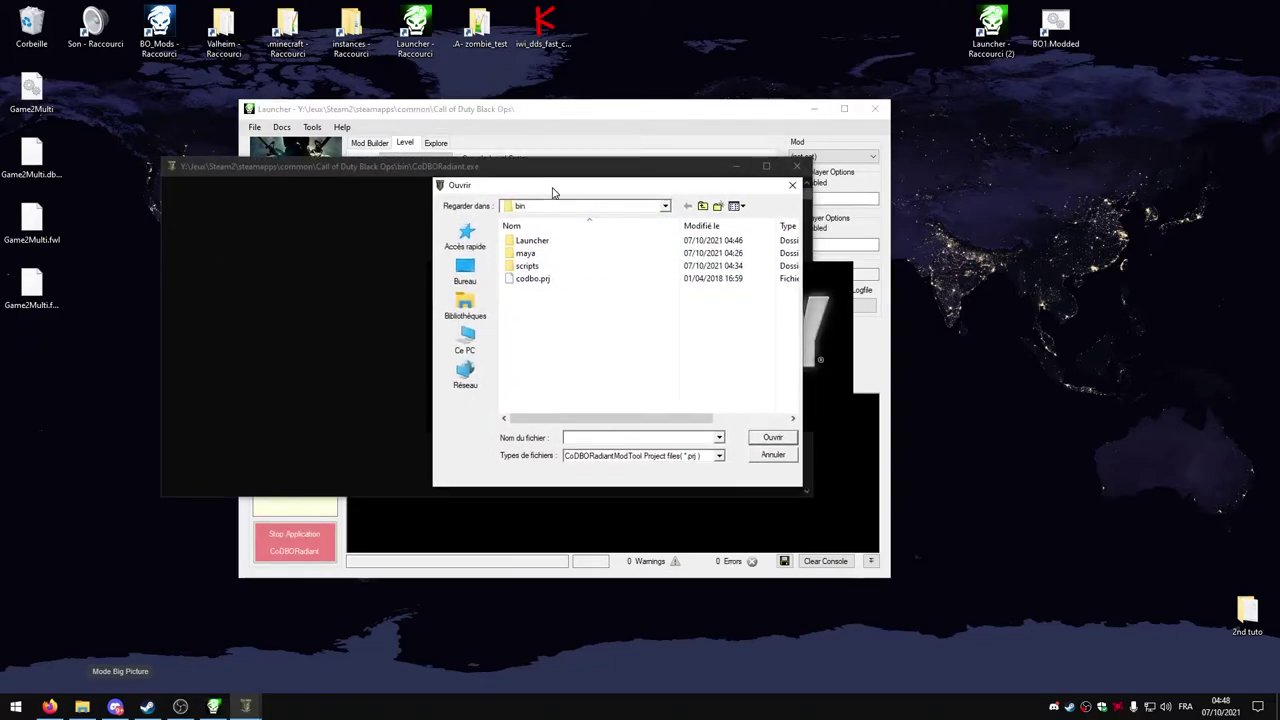
click(533, 281)
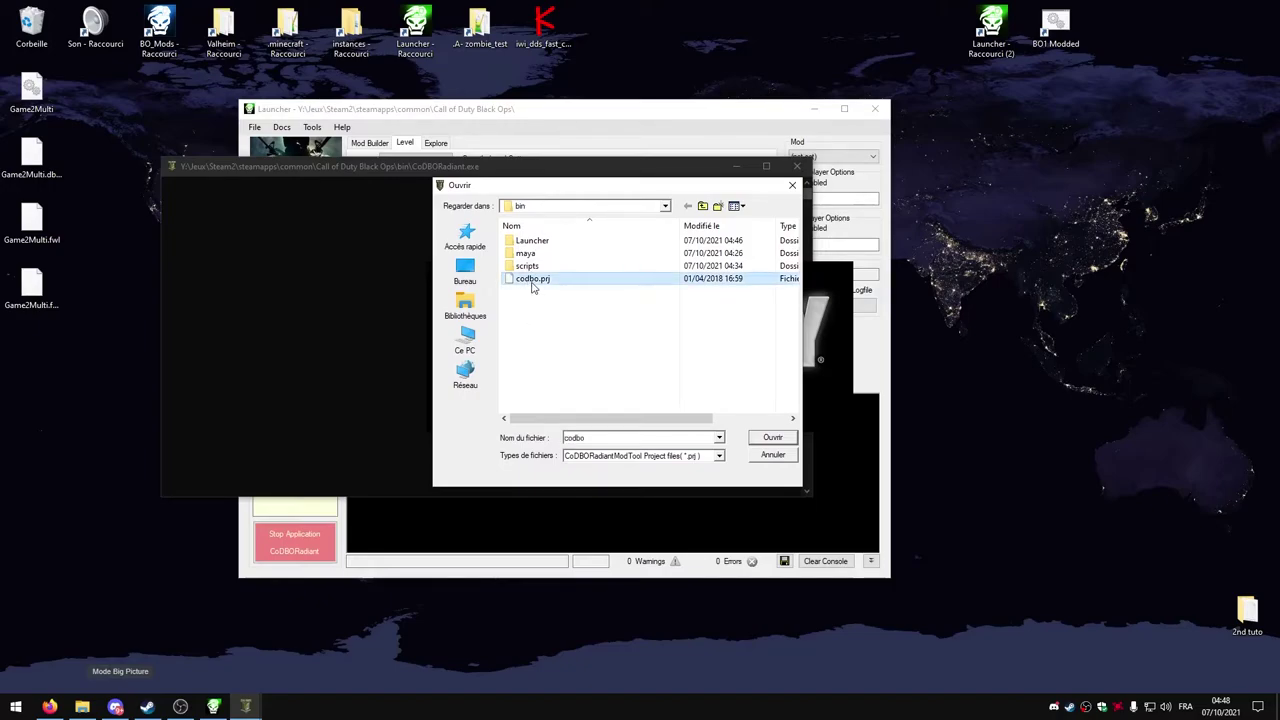
click(762, 441)
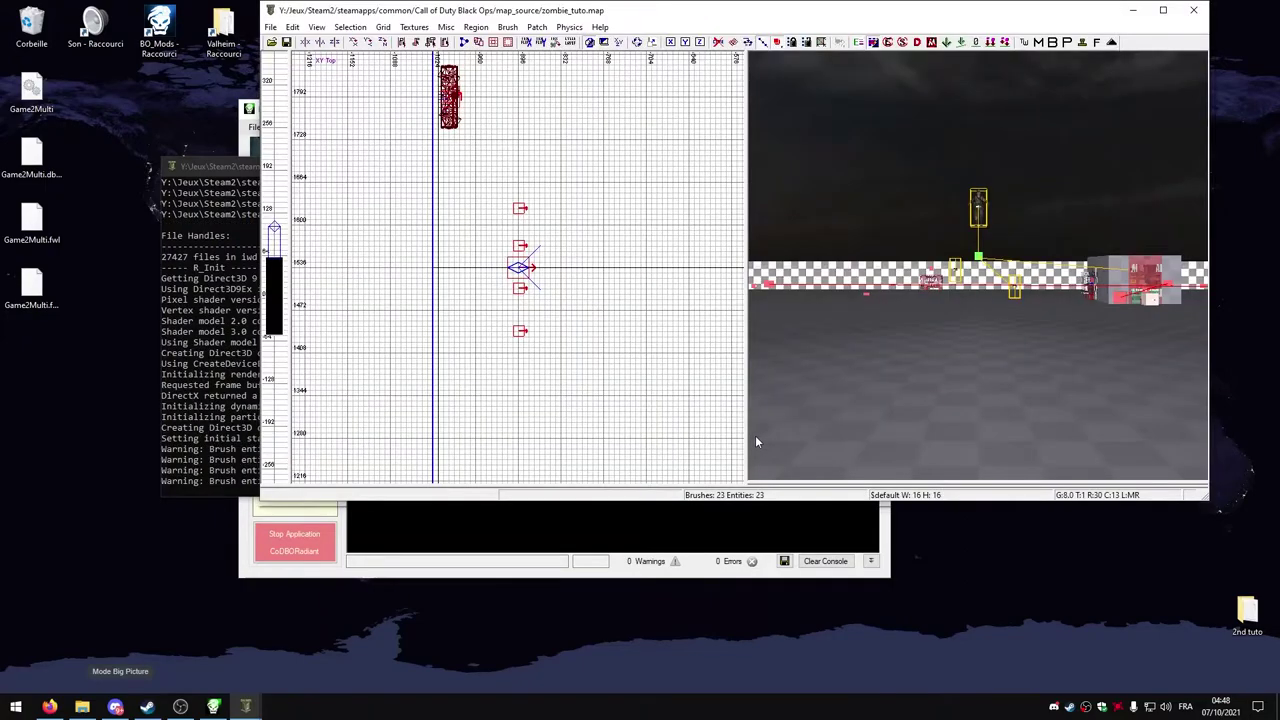
Maximize the Radiant window and widen the 3D view by narrowing the XY Top view
mouse_move(605, 18)
mouse_down()
mouse_move(588, 69)
mouse_move(494, 95)
mouse_move(479, 14)
mouse_up()
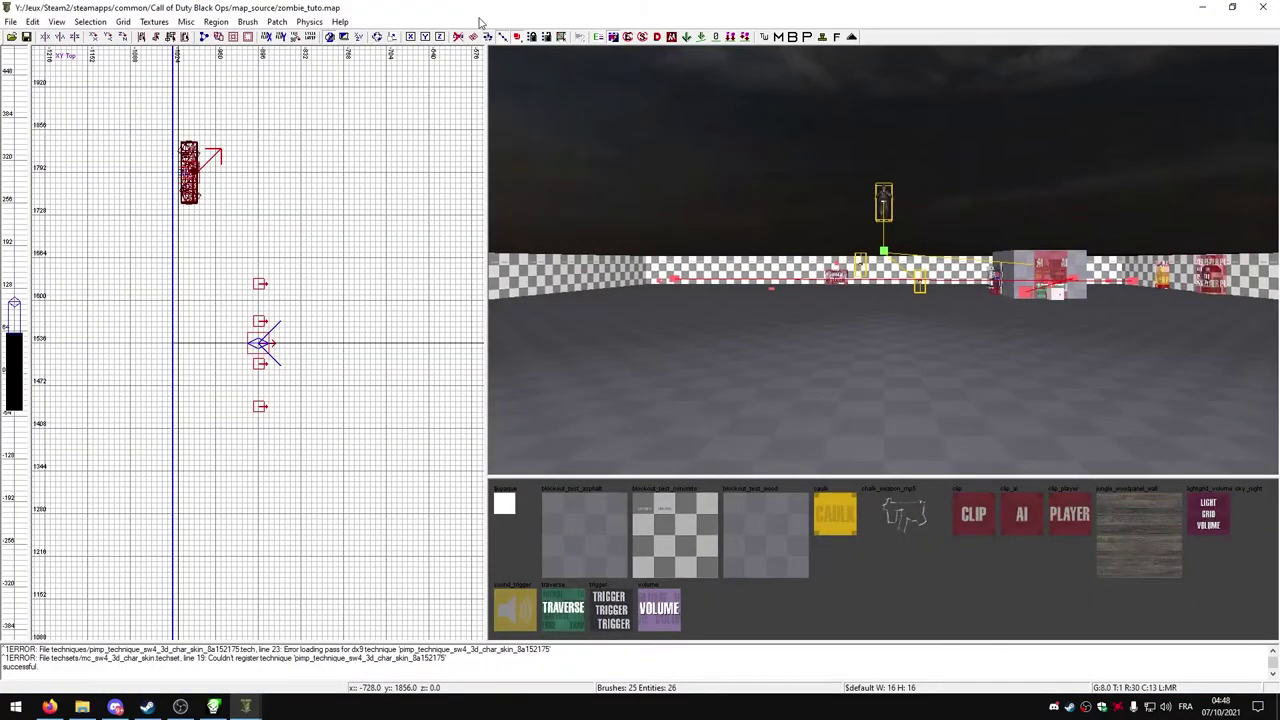
drag(485, 264, 419, 264)
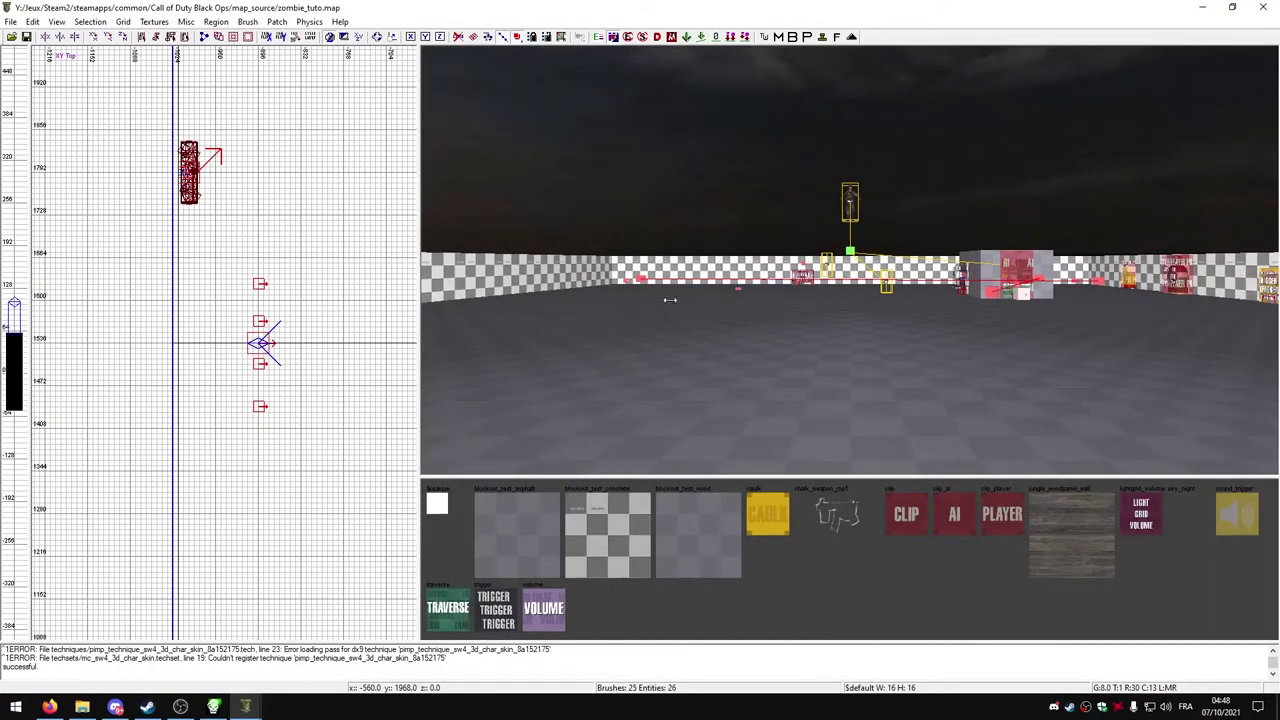
Examine the template map in the 3D view, including the surrounding walls, the small room and the trigger objects
right_drag(784, 292, 826, 313)
right_drag(775, 279, 815, 258)
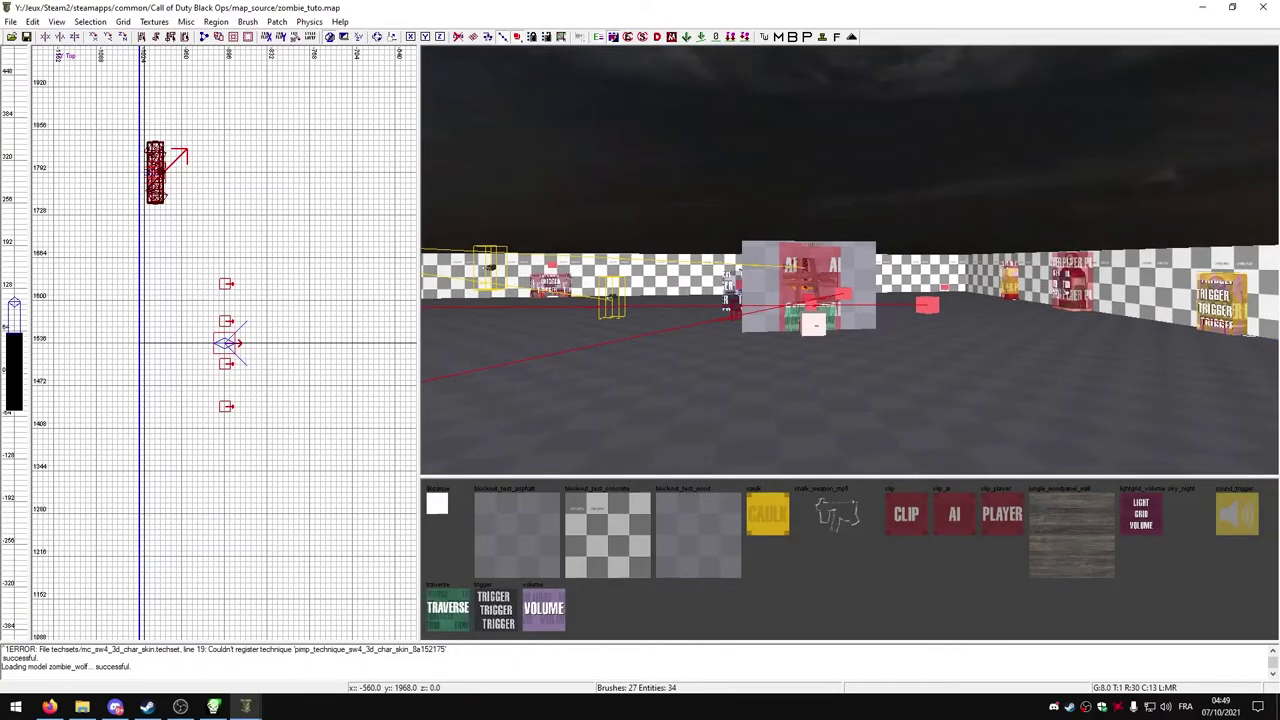
mouse_move(815, 258)
right_down()
mouse_move(835, 258)
mouse_move(812, 258)
right_up()
key(Down)
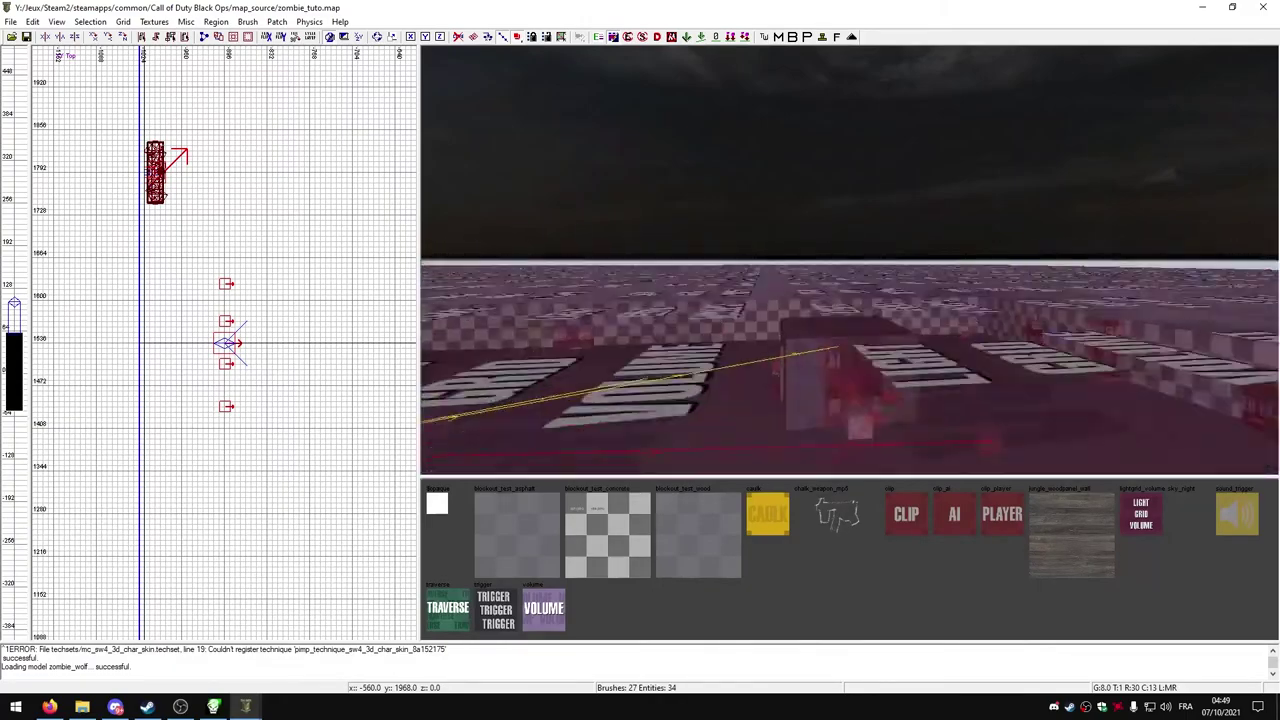
key(Left)
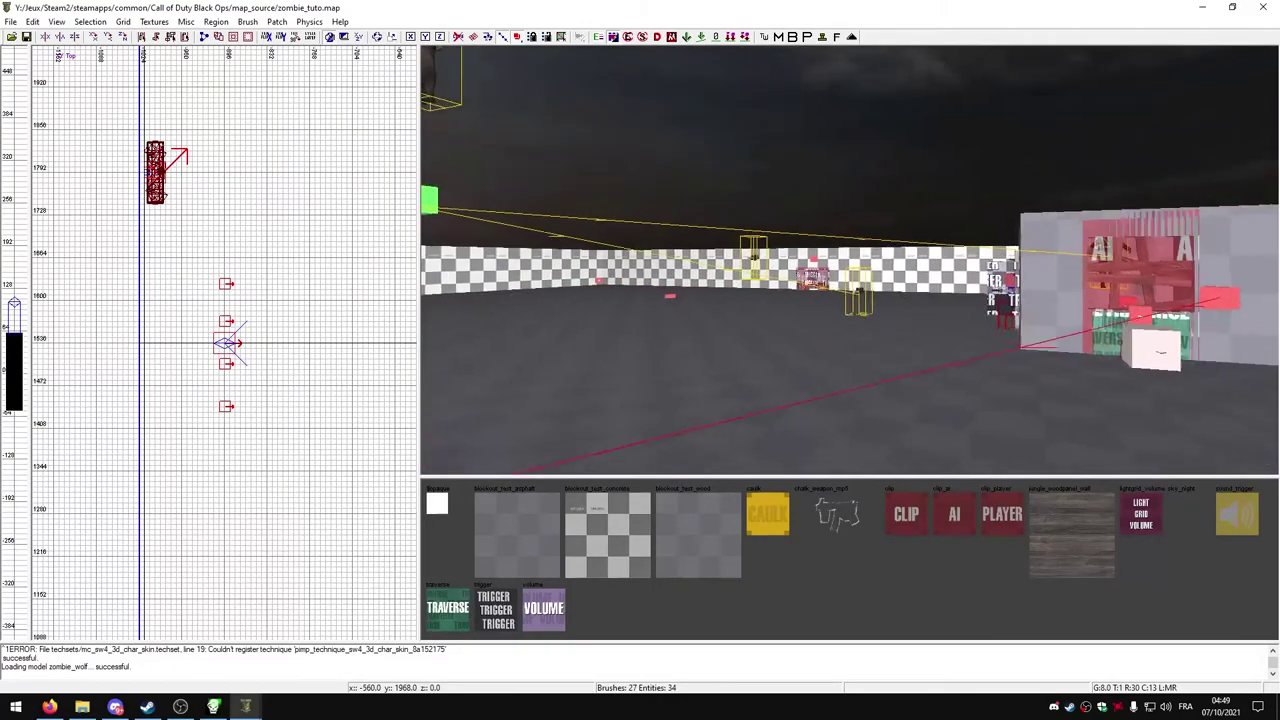
key(Right)
key(Right)
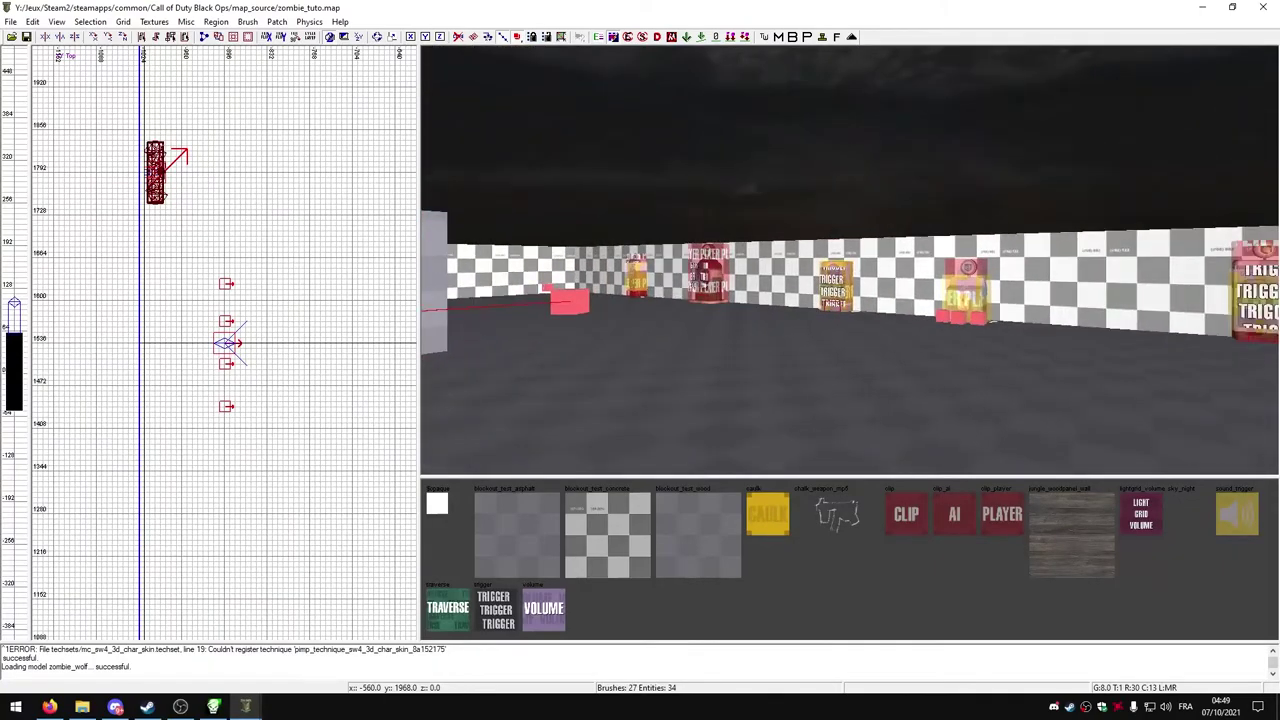
key(Left)
key(z)
key(a)
key(a)
key(z)
key(Right)
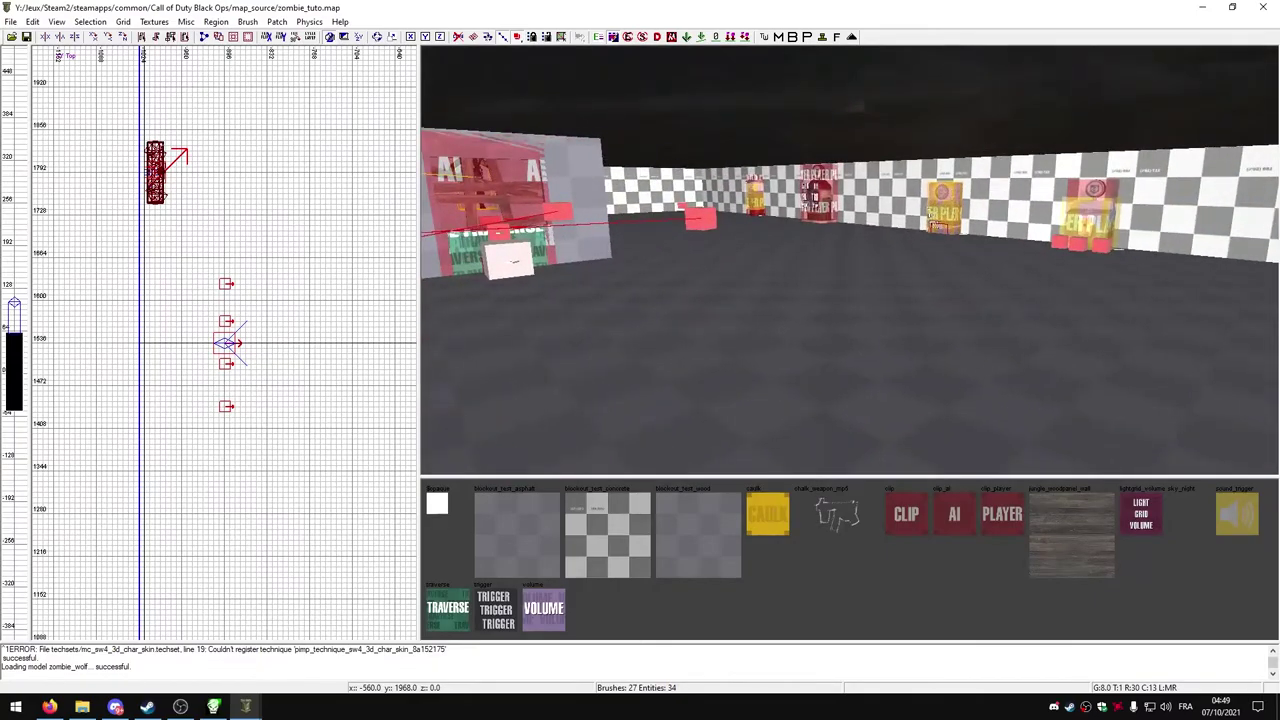
key(Left)
key(Up)
key(Down)
key(z)
key(a)
key(Right)
key(Down)
key(Left)
key(Left)
key(Left)
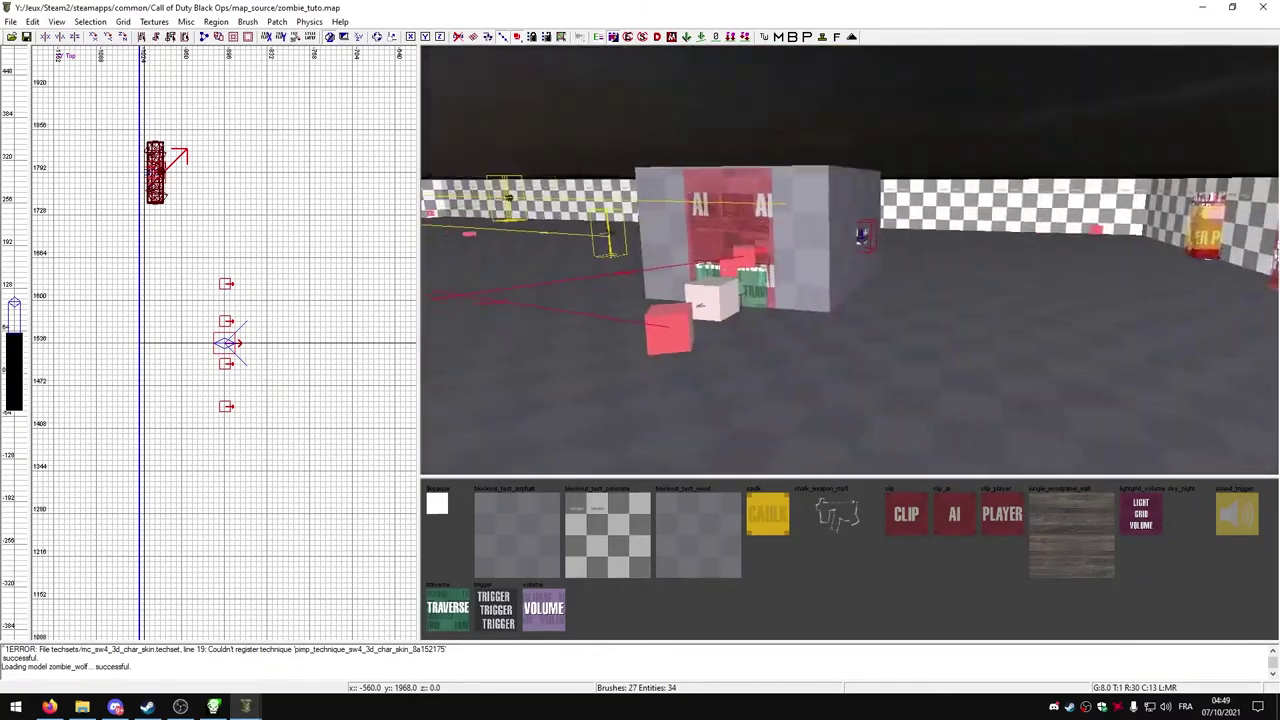
right_click(728, 265)
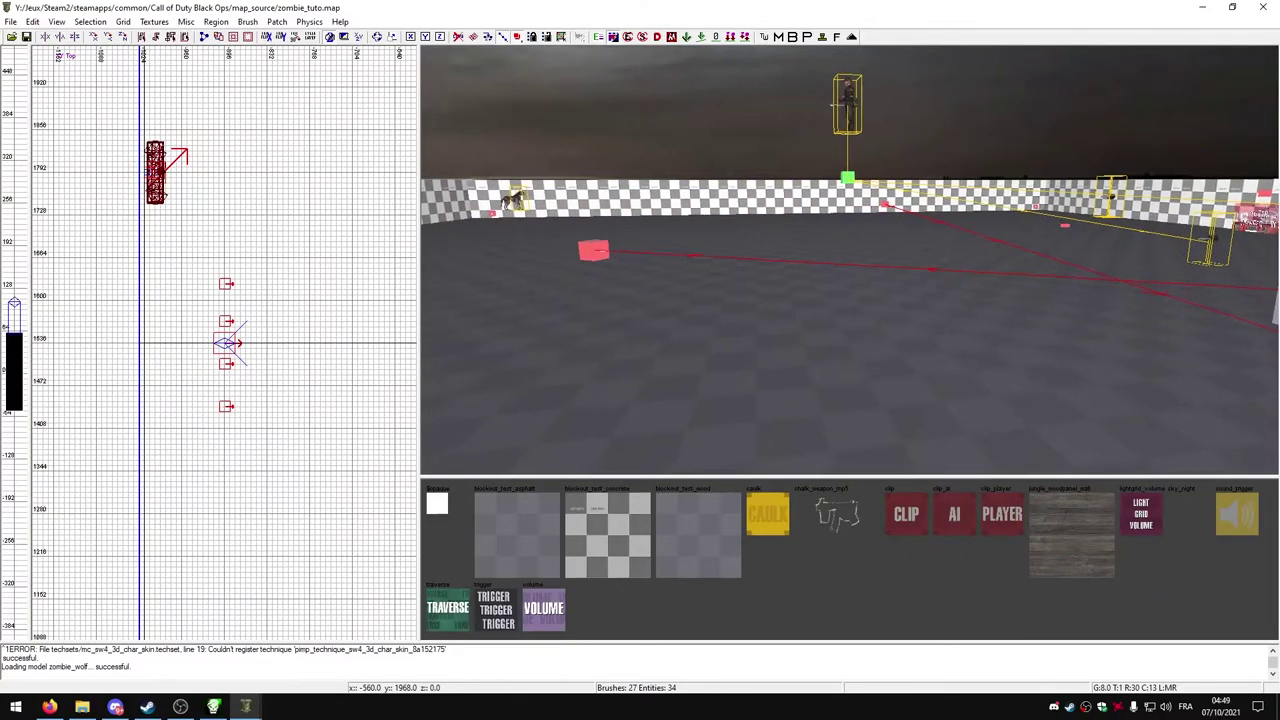
key(Up)
key(Right)
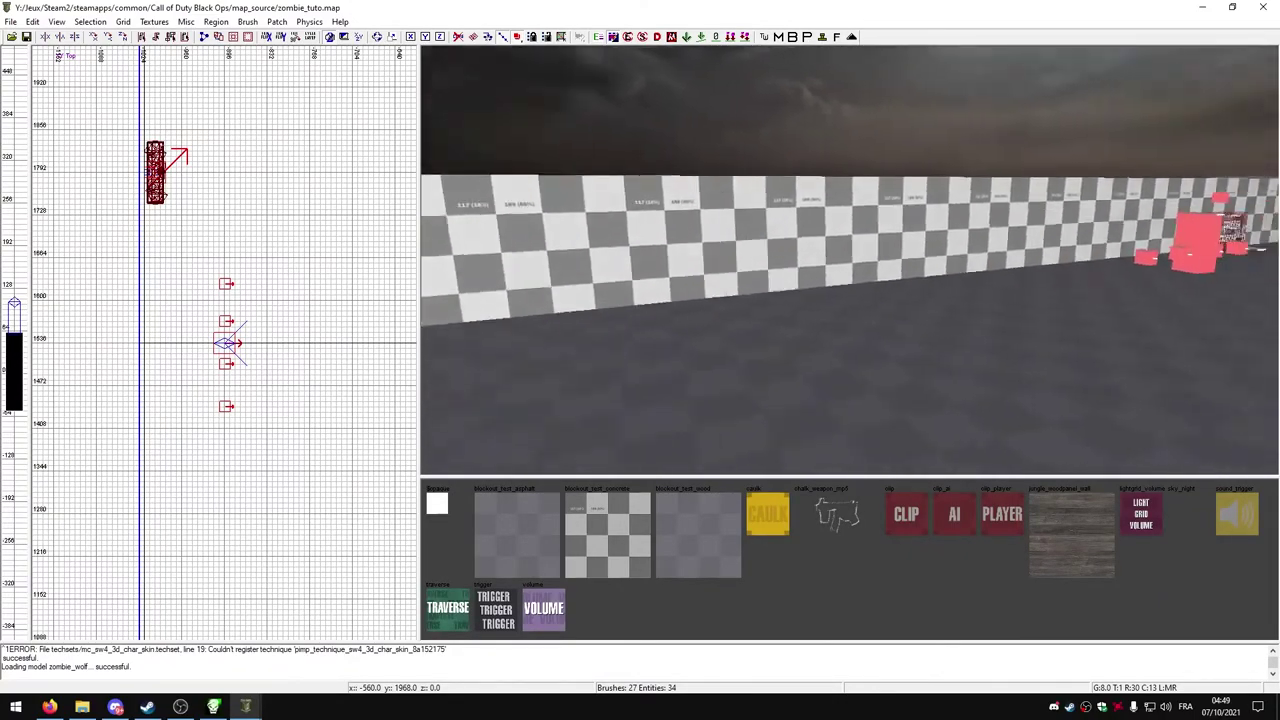
key(Down)
key(Left)
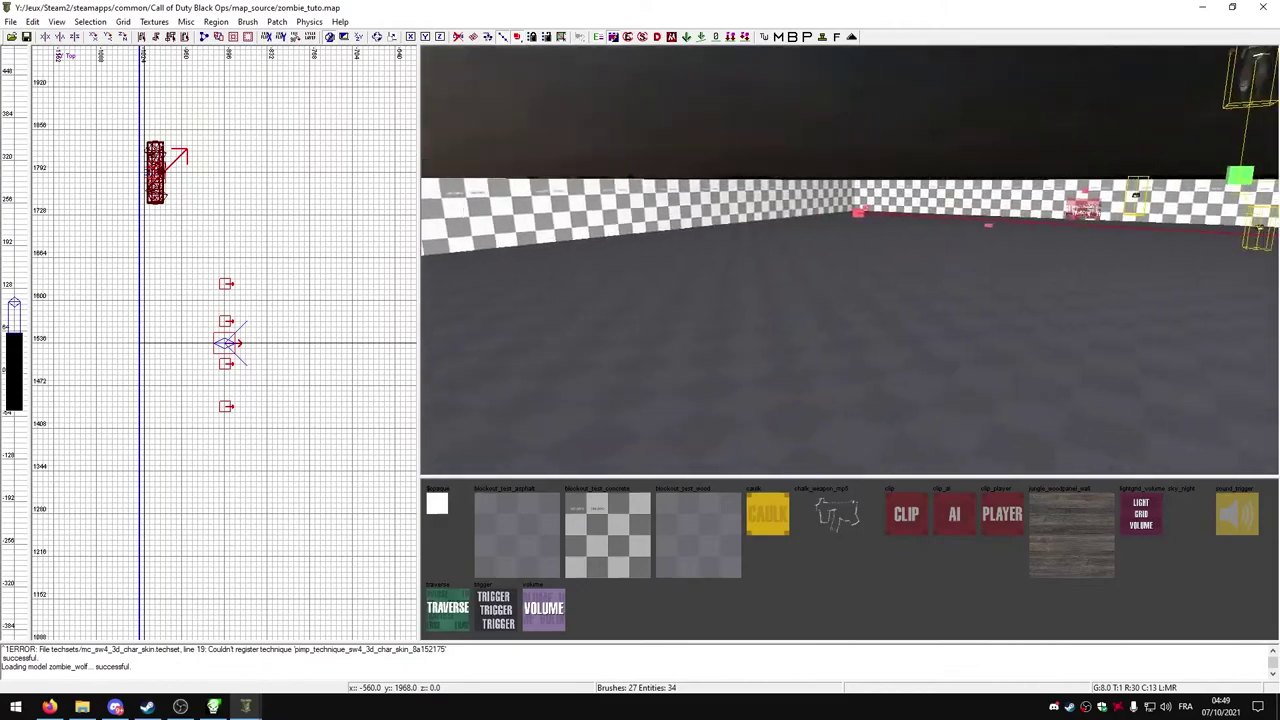
key(Down)
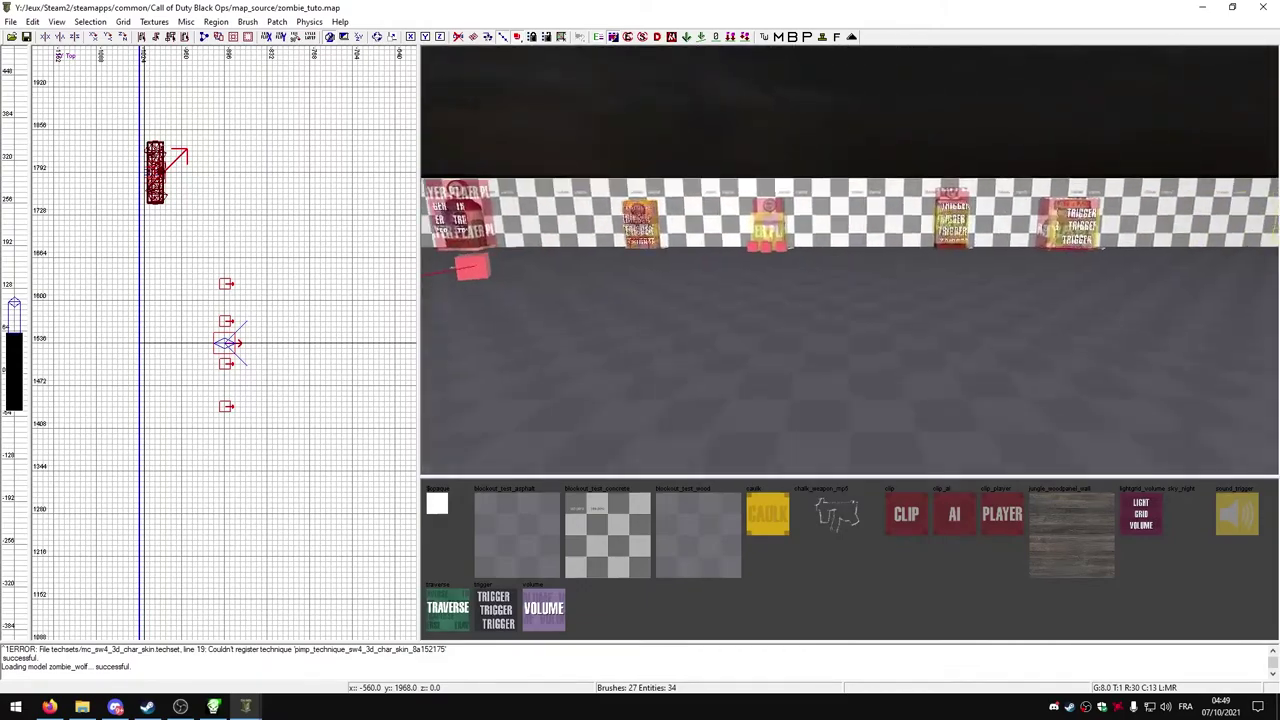
right_click(743, 255)
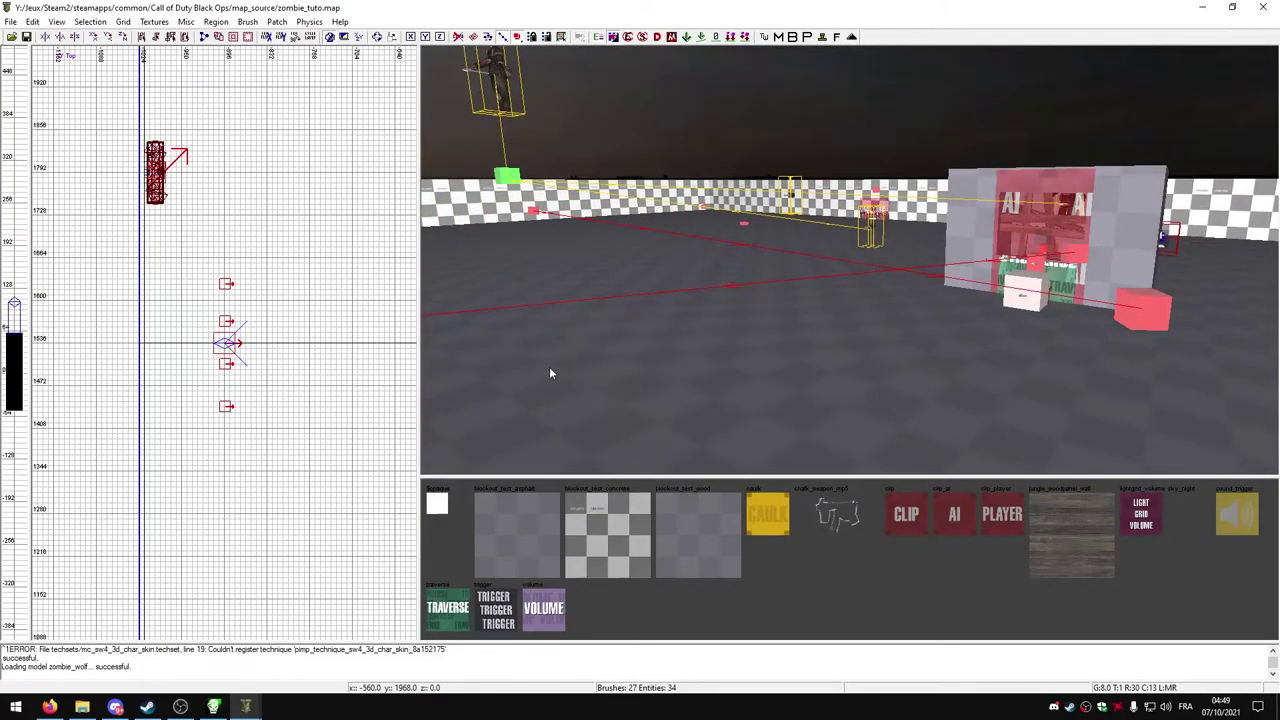
Draw a brush of about 136 by 136 units in an empty area of the XY Top view and move it in the 3D view
scroll(296, 374, down, 2)
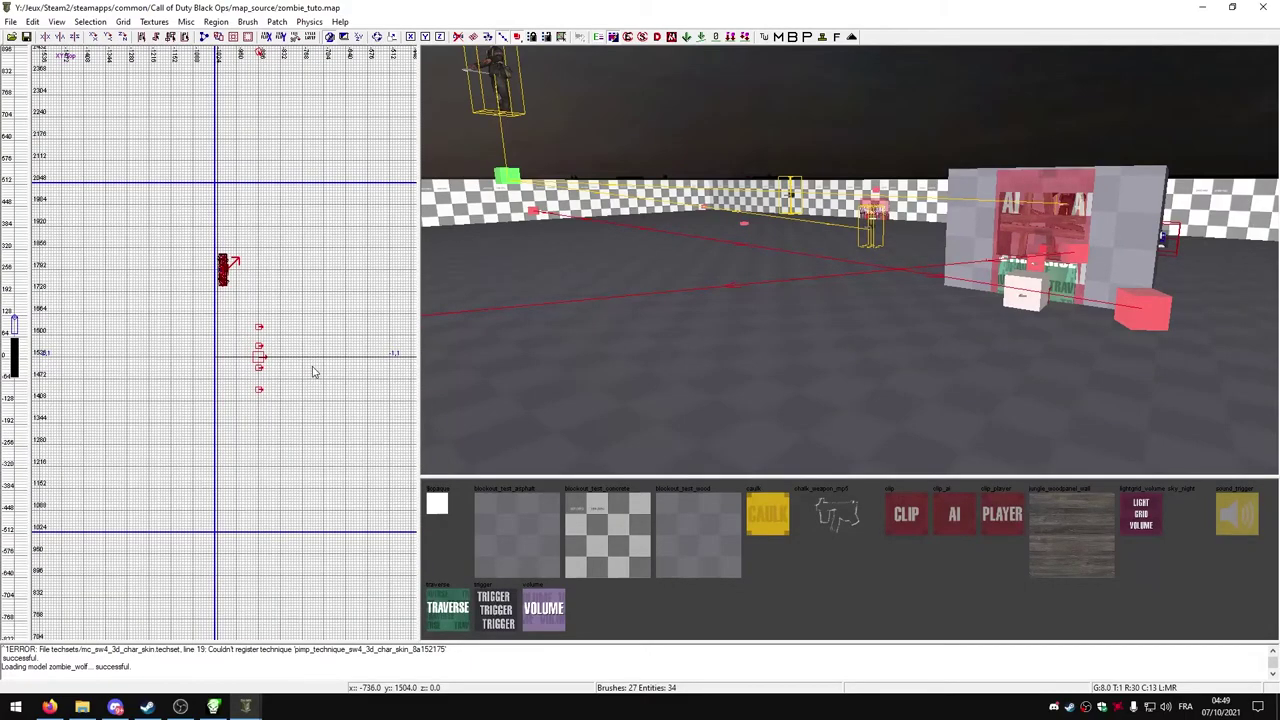
drag(323, 277, 372, 322)
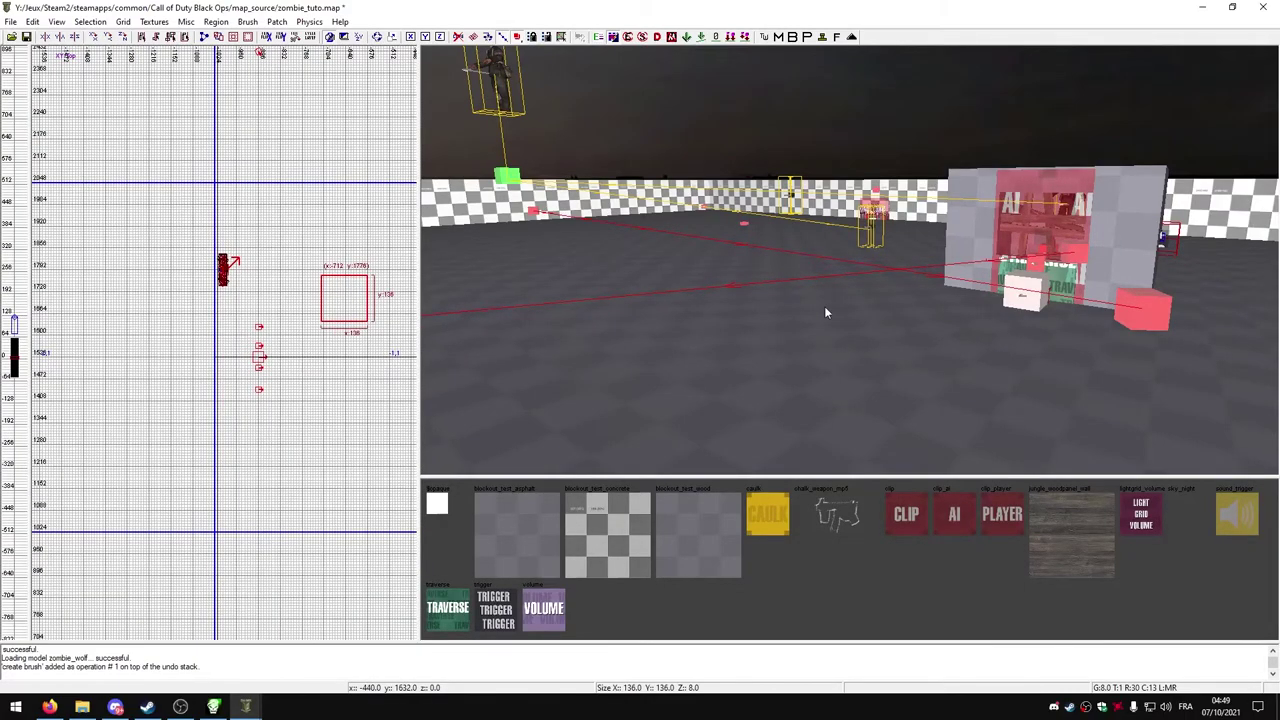
right_click(786, 314)
right_click(853, 306)
drag(855, 248, 898, 226)
Widen the brush and stretch it to 144 units high in the front view, and apply the jungle_woodpanel_wall texture
key(ctrl+Tab)
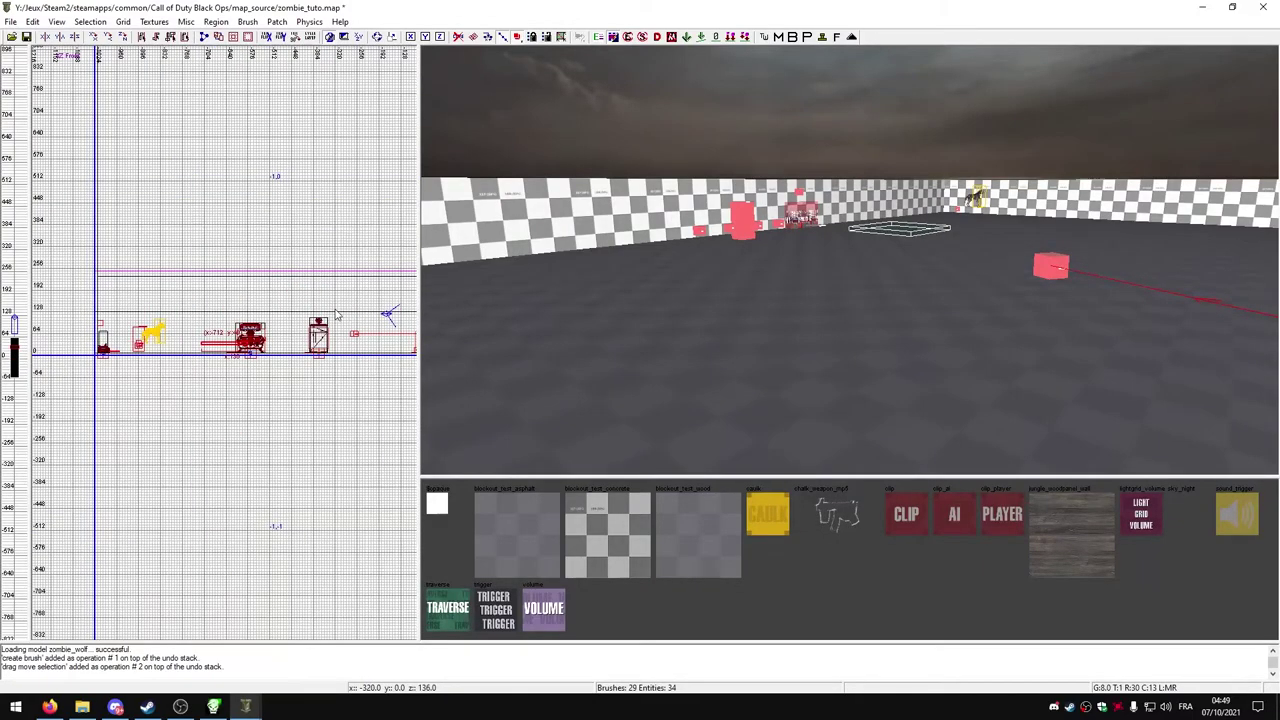
mouse_move(372, 318)
mouse_down()
mouse_move(380, 264)
mouse_move(390, 276)
mouse_up()
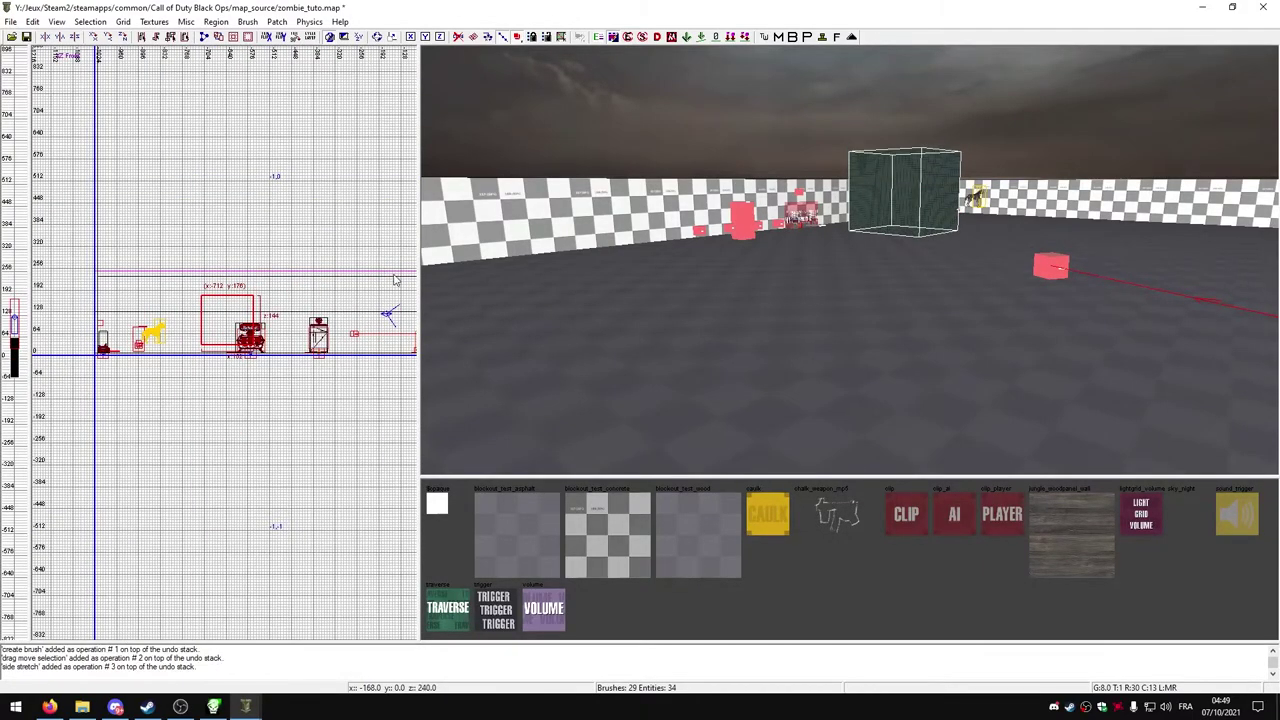
click(1062, 555)
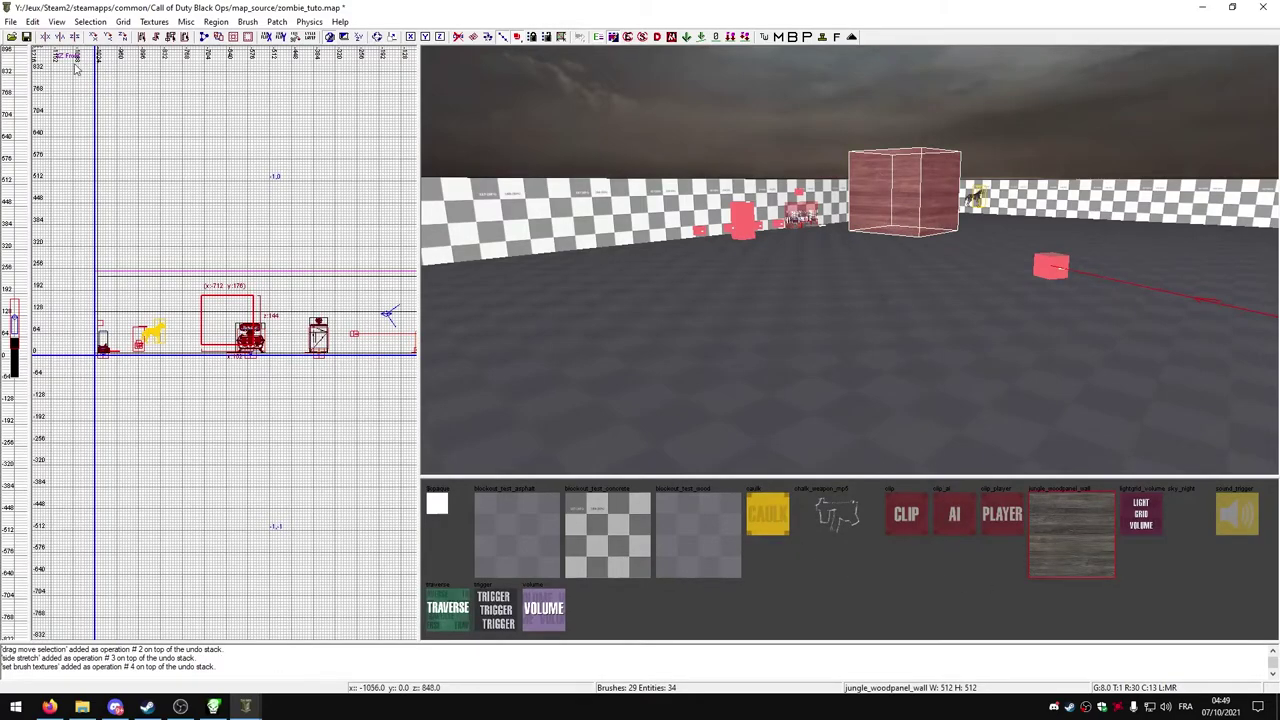
Save the zombie_tuto map and close Radiant
click(10, 21)
click(46, 73)
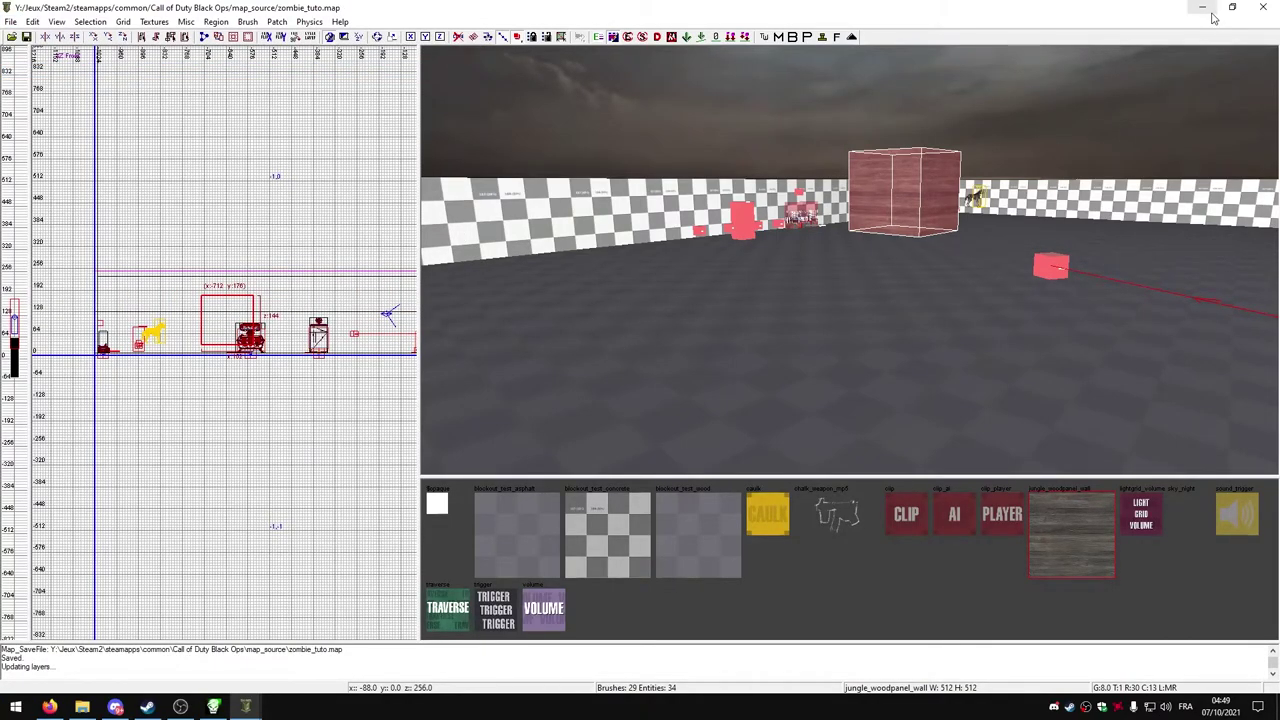
click(1262, 8)
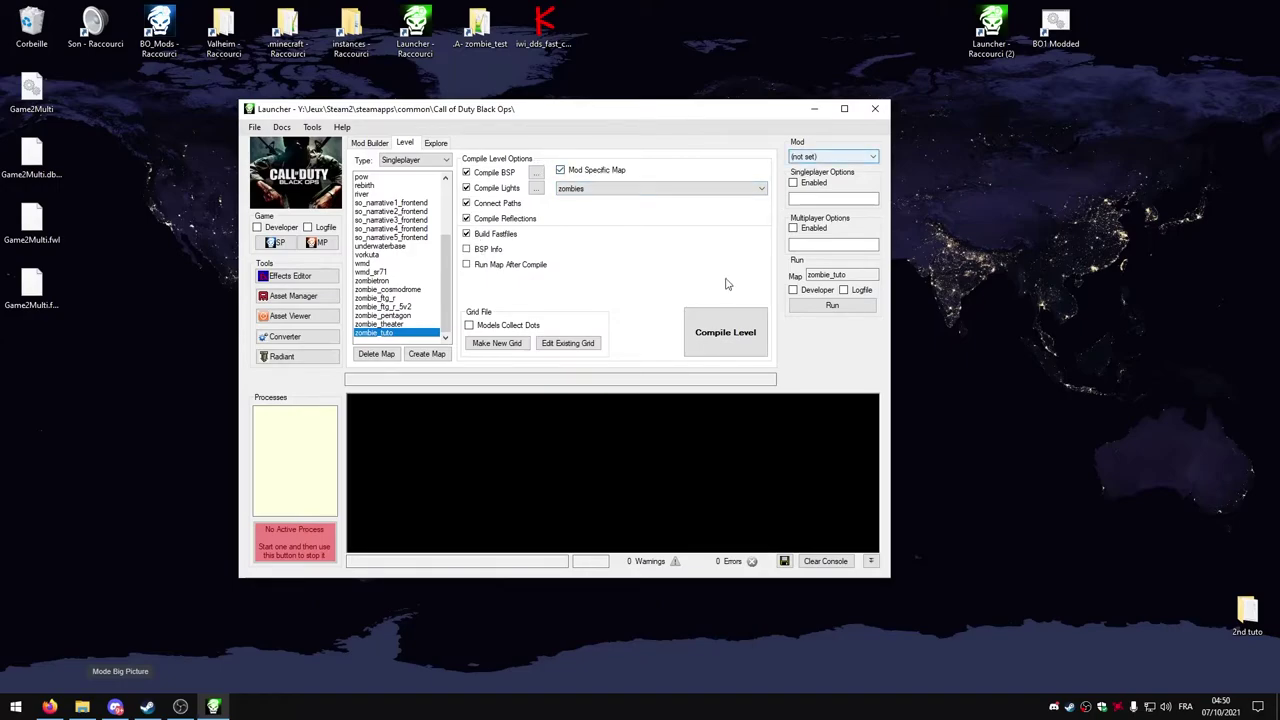
Compile the zombie_tuto level in the Launcher and allow linker_pc through the firewall on private networks
click(737, 341)
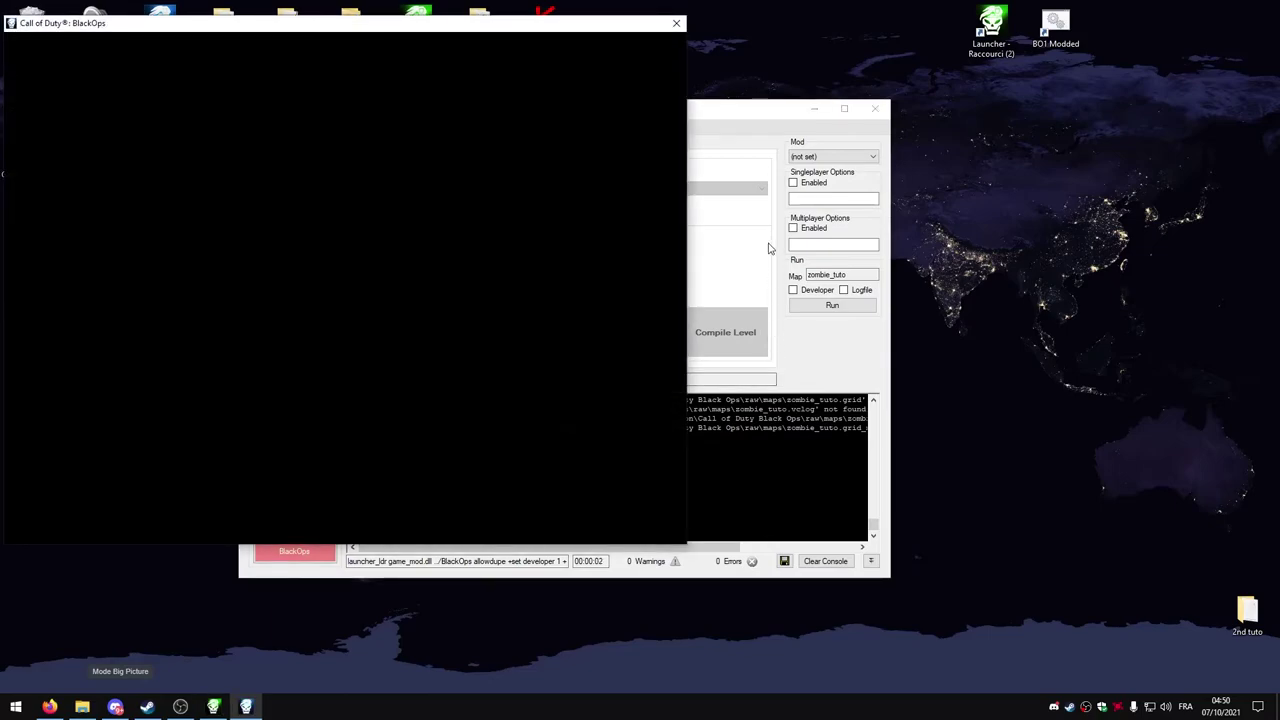
drag(741, 117, 760, 117)
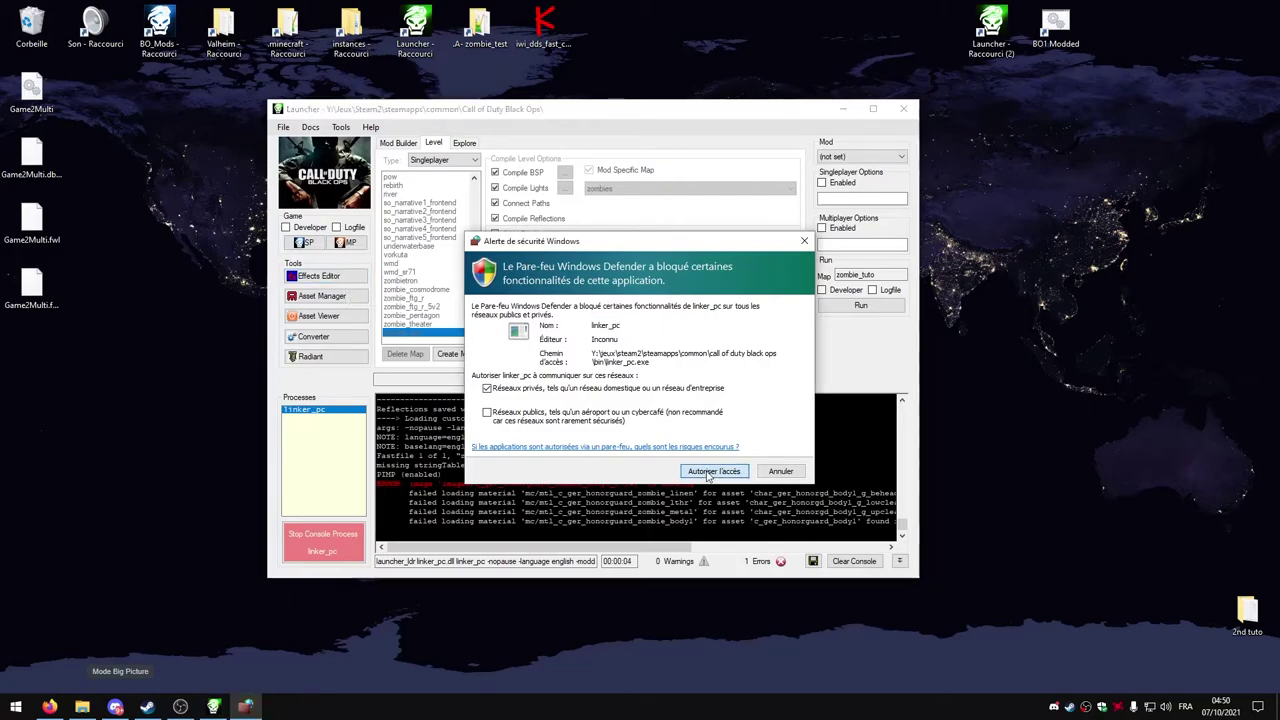
click(710, 471)
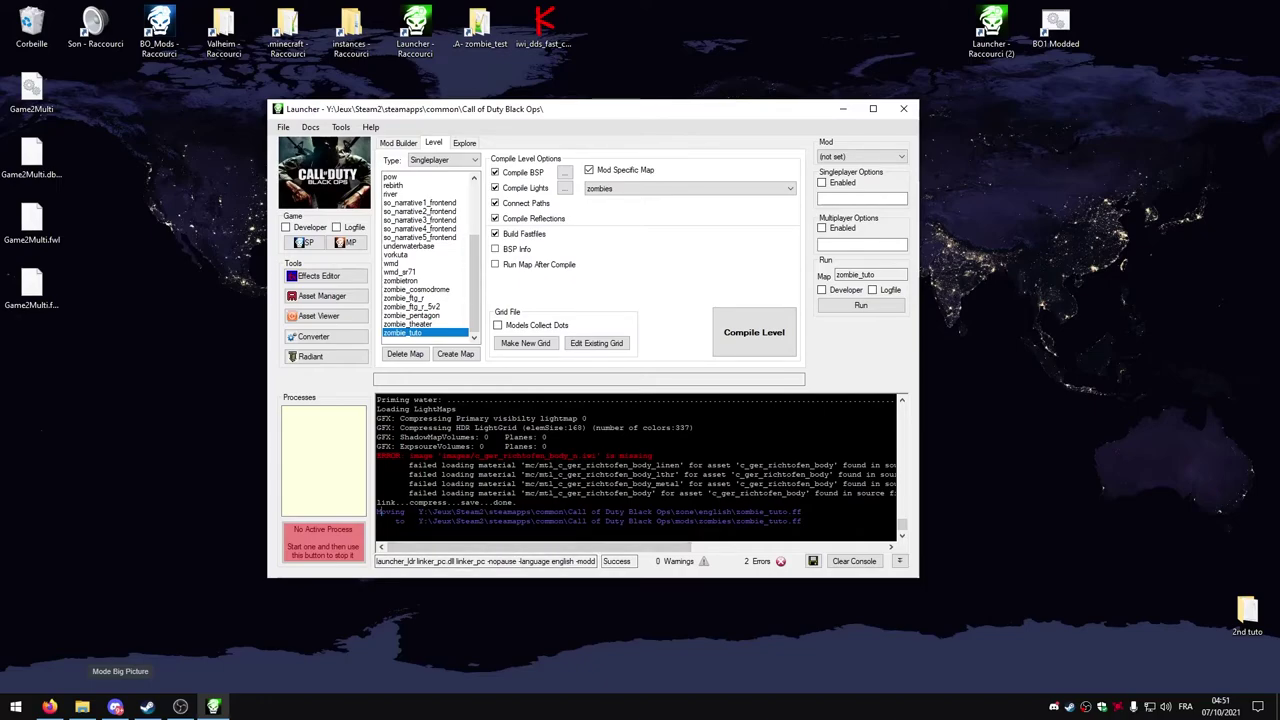
Check the compile output for the destination folder of the compiled zombie_tuto.ff file
drag(378, 511, 530, 521)
click(502, 521)
drag(723, 114, 709, 107)
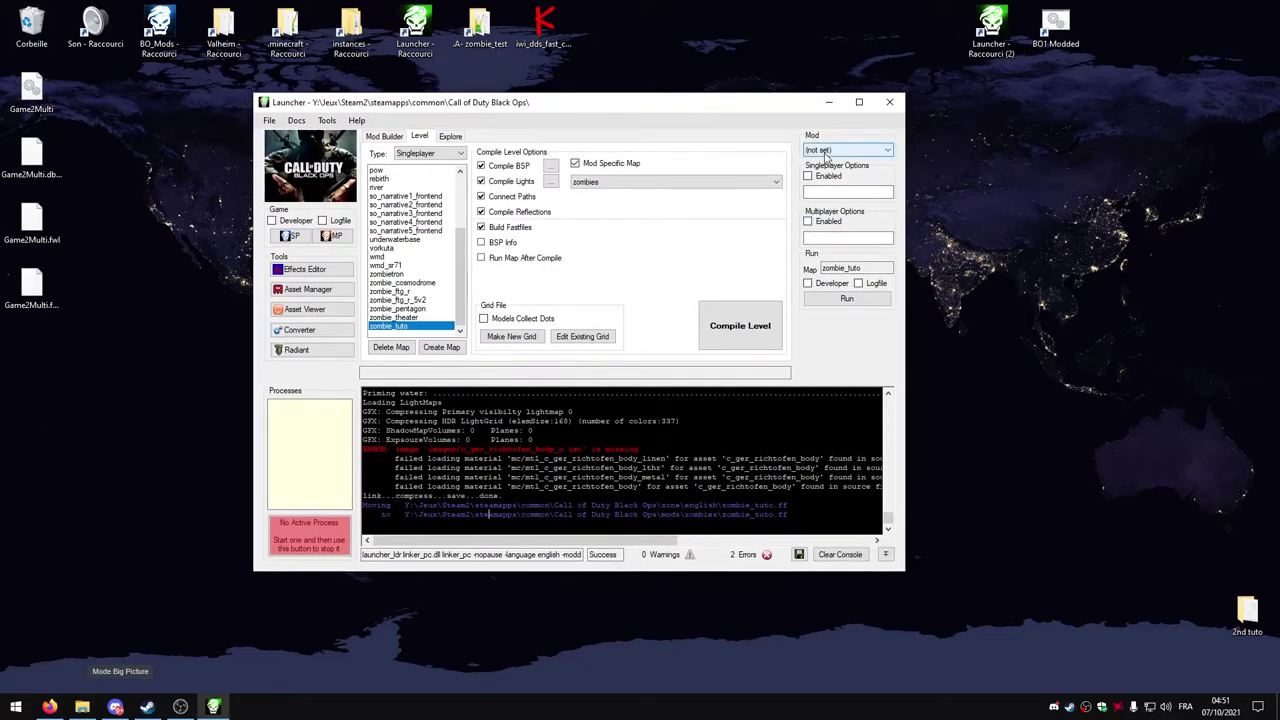
Set the mod to zombies with Logfile enabled and run zombie_tuto, declining the optimal settings configuration
click(826, 152)
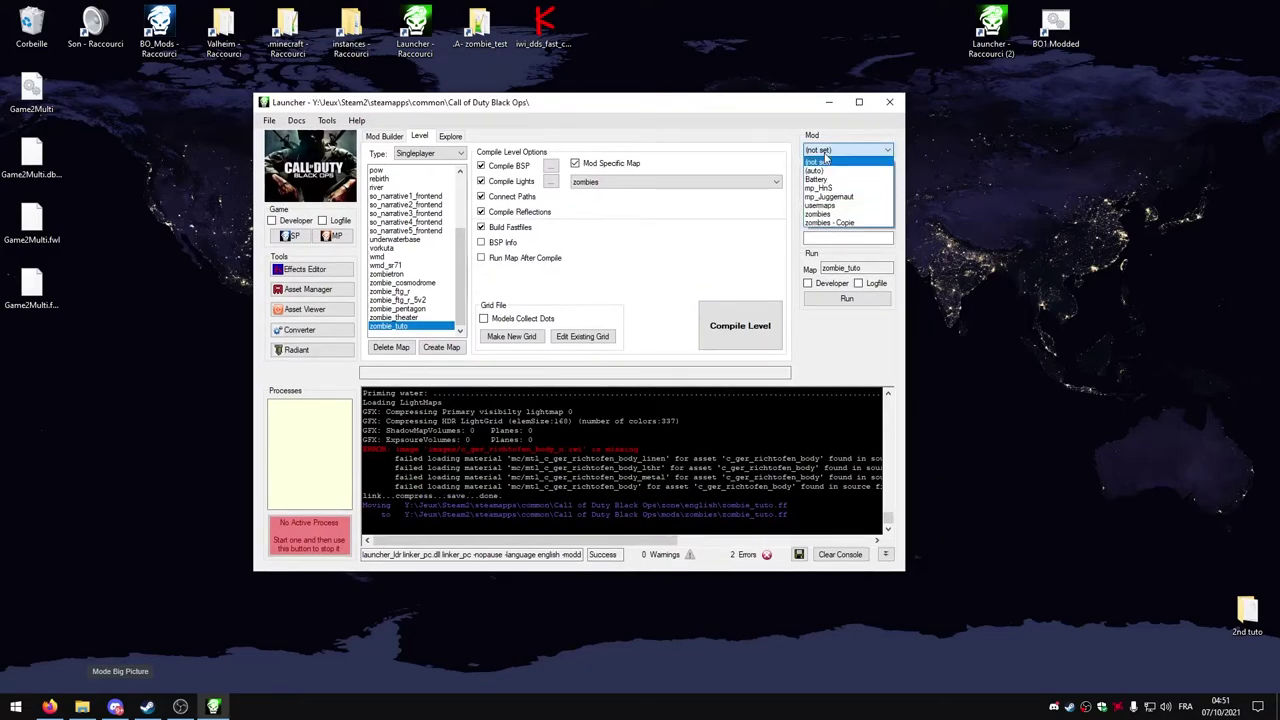
click(817, 213)
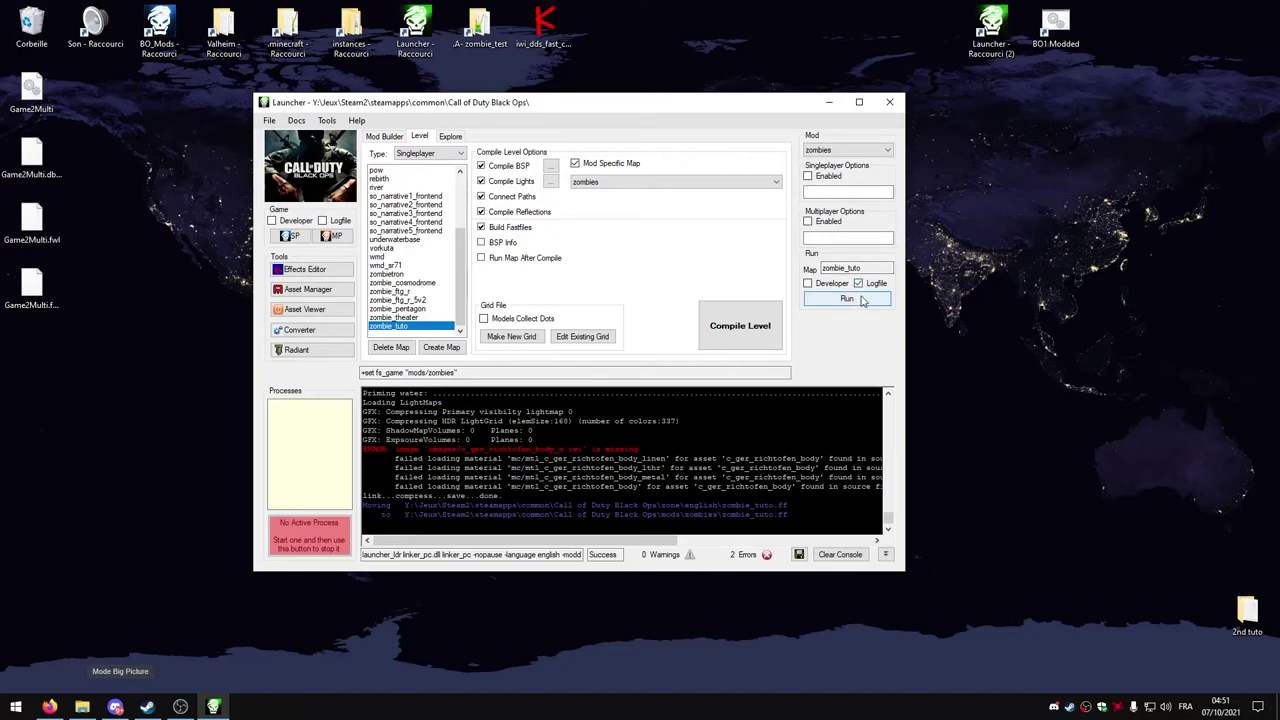
click(840, 299)
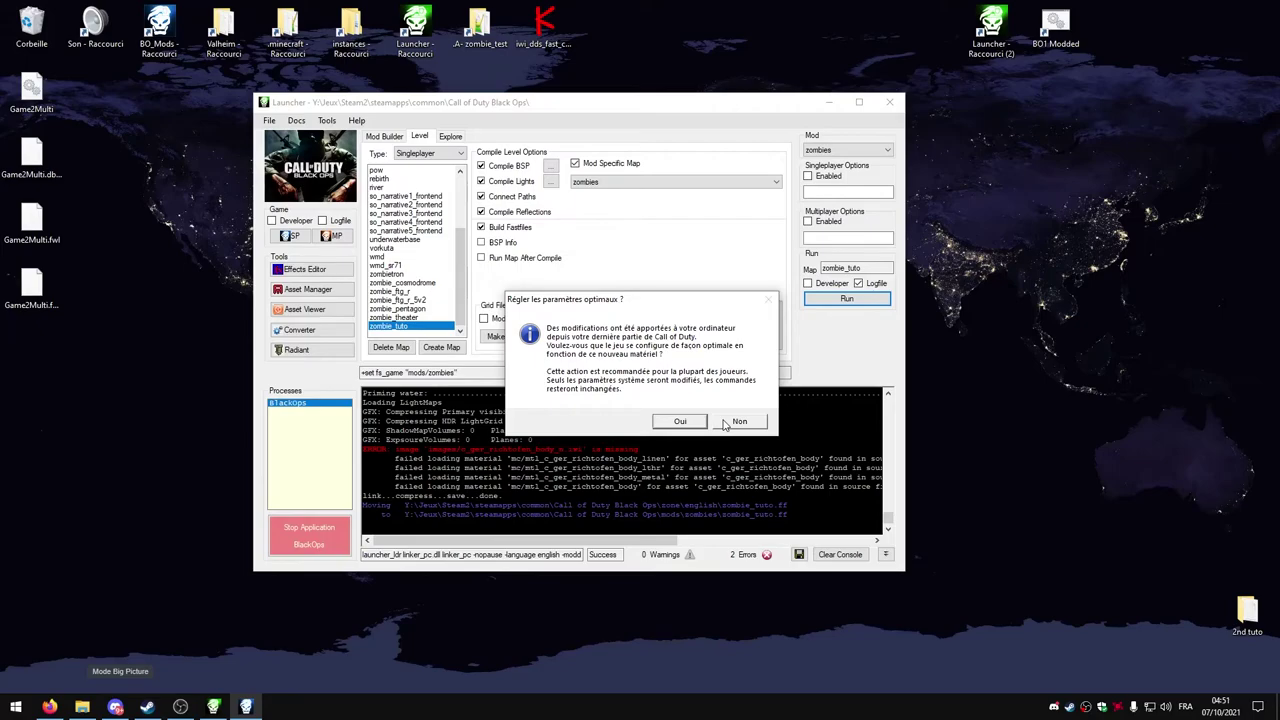
click(726, 424)
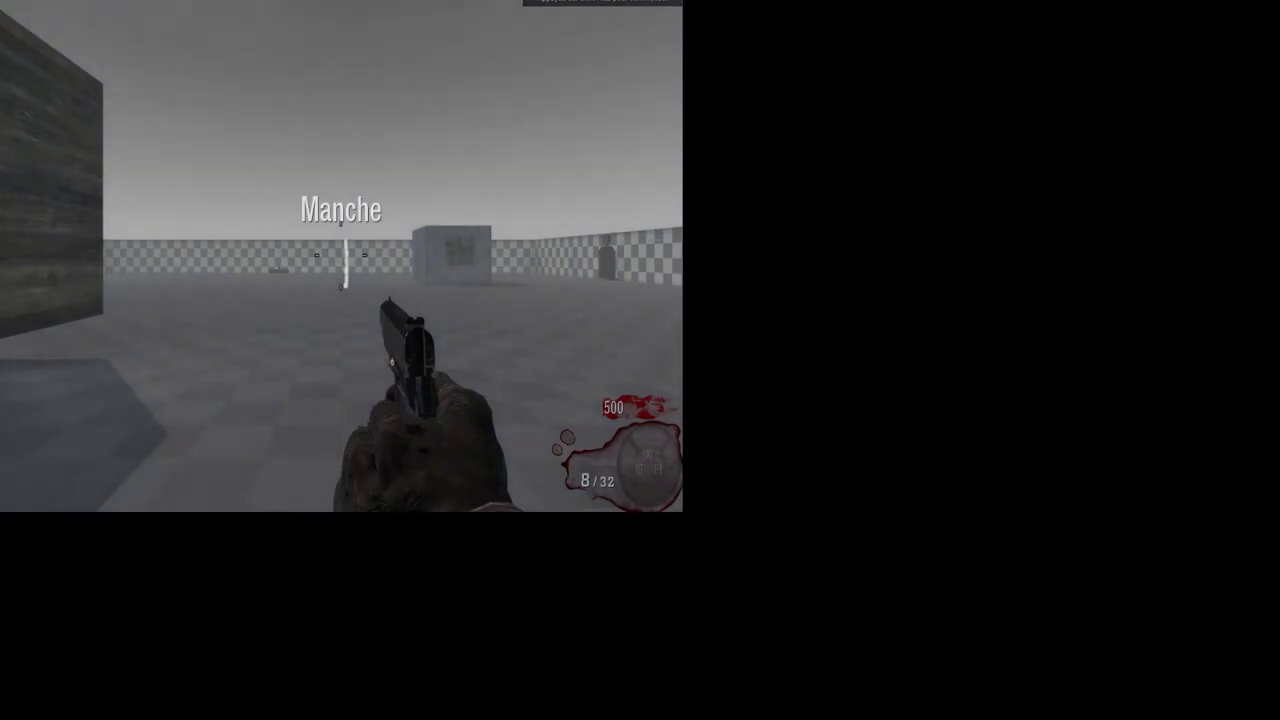
Lower the game's general volume in the sound settings and return to the match
key(Escape)
click(90, 109)
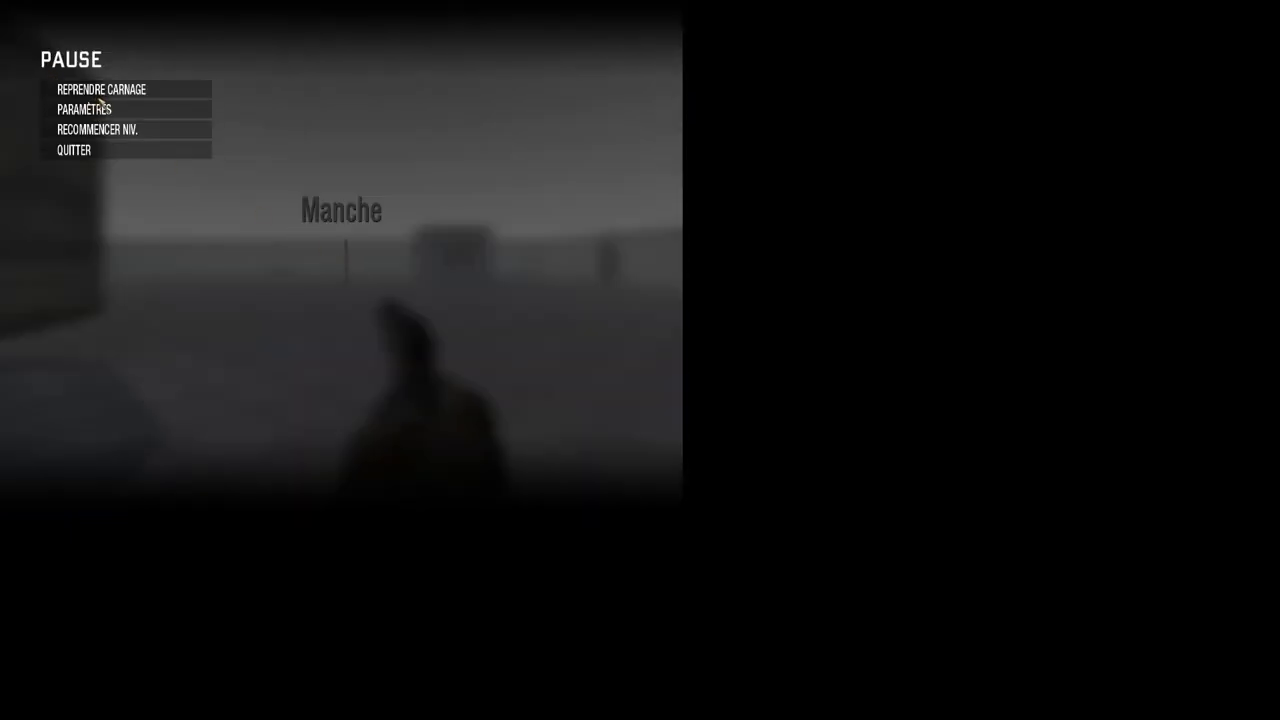
click(160, 143)
click(453, 224)
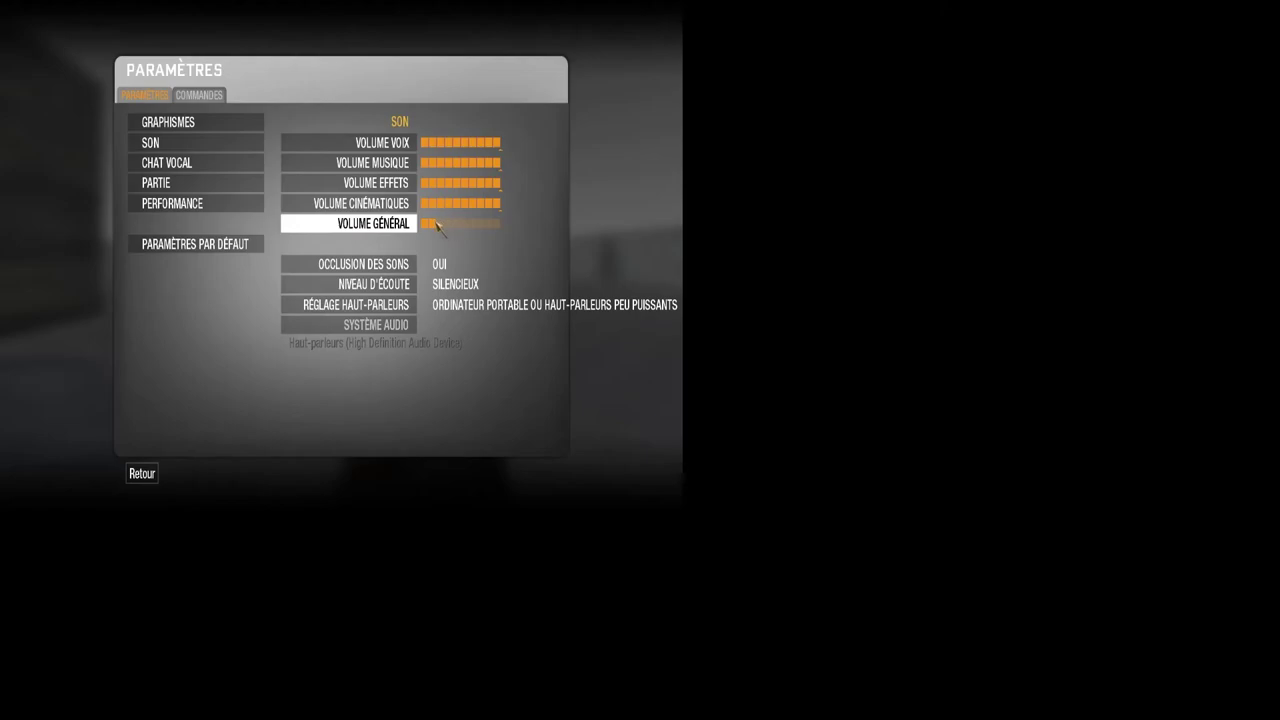
key(Escape)
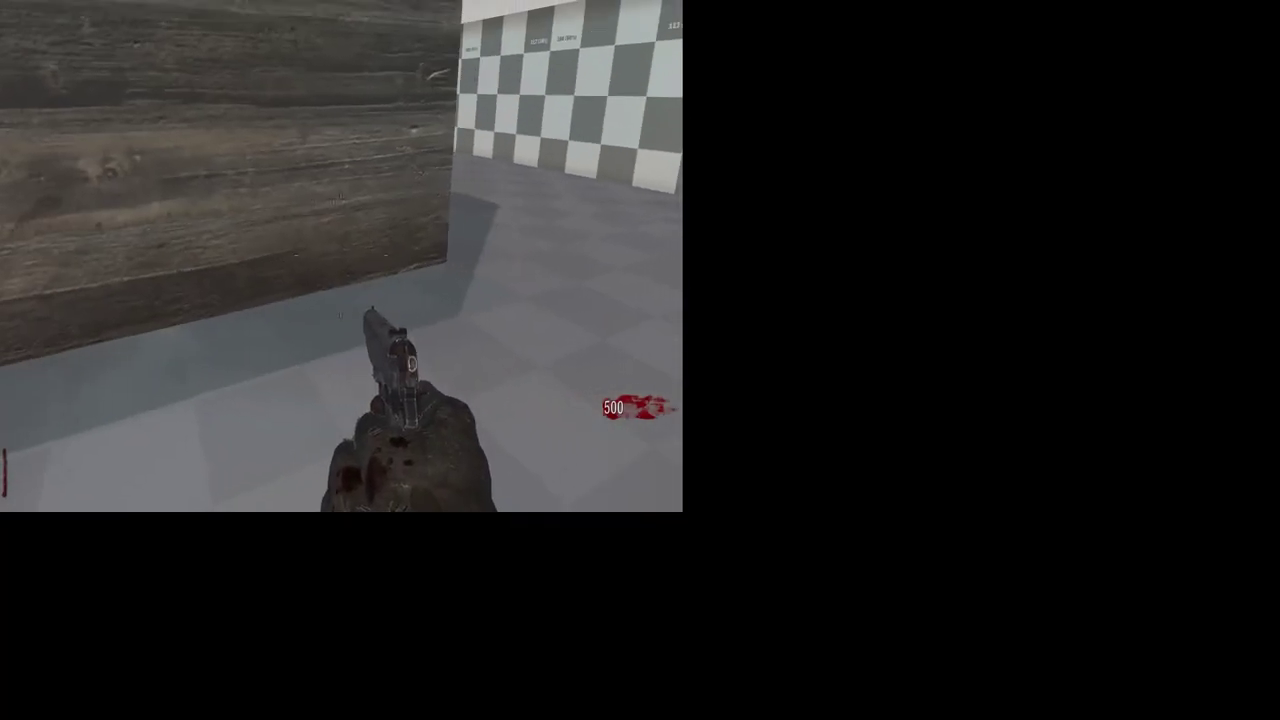
Try out the map in game by firing the pistol and aiming down its sights
click(341, 256)
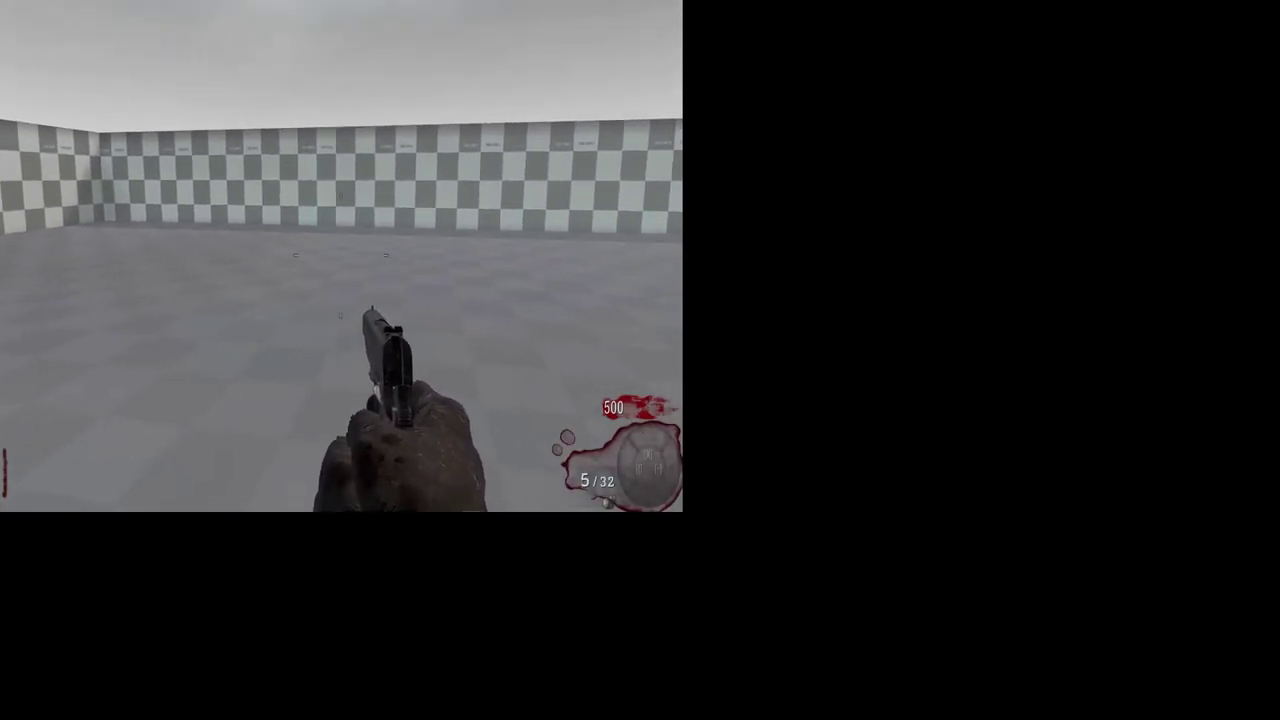
right_click(341, 256)
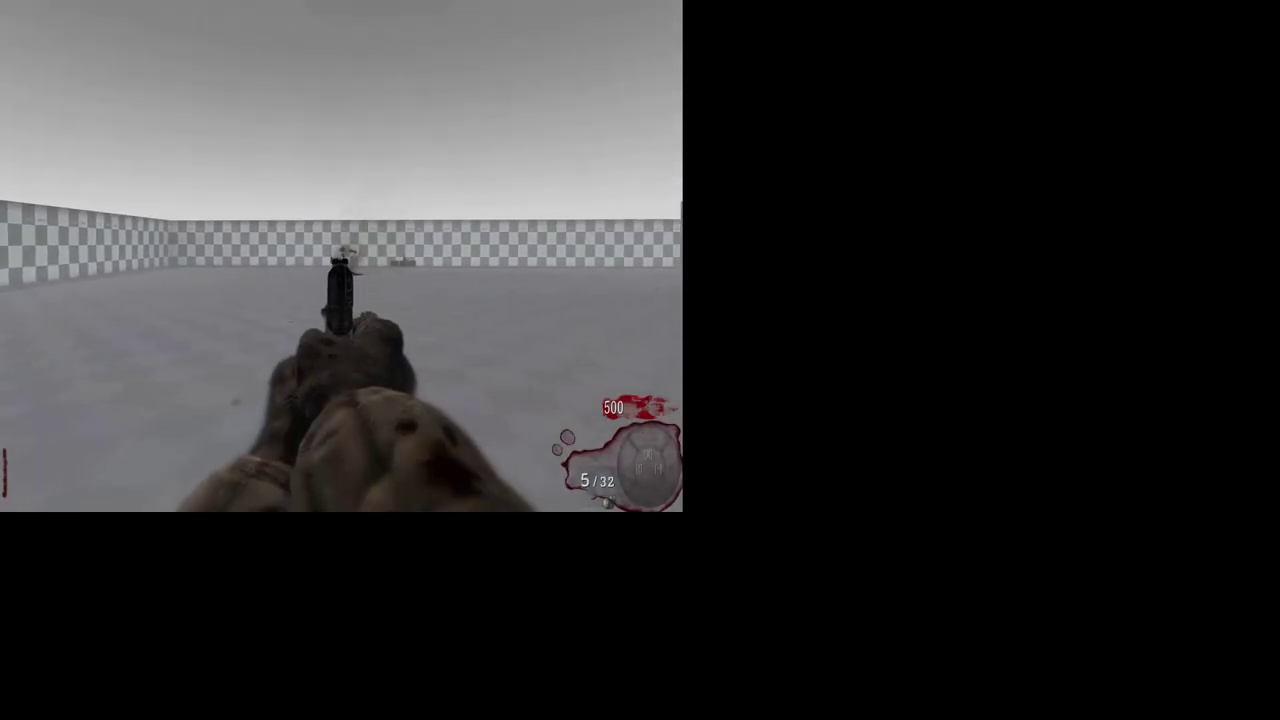